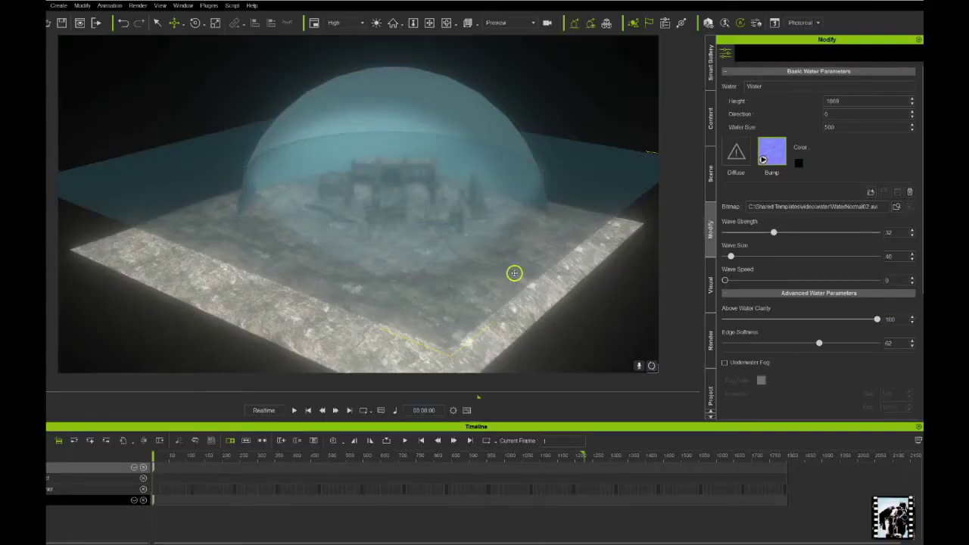
Examine the glass dome, the water plane and the ruins from overhead down to the water surface
{"action": "left_click_drag", "start_coordinate": [524, 255], "coordinate": [492, 260]}
{"action": "scroll", "coordinate": [491, 260], "scroll_direction": "up", "scroll_amount": 5}
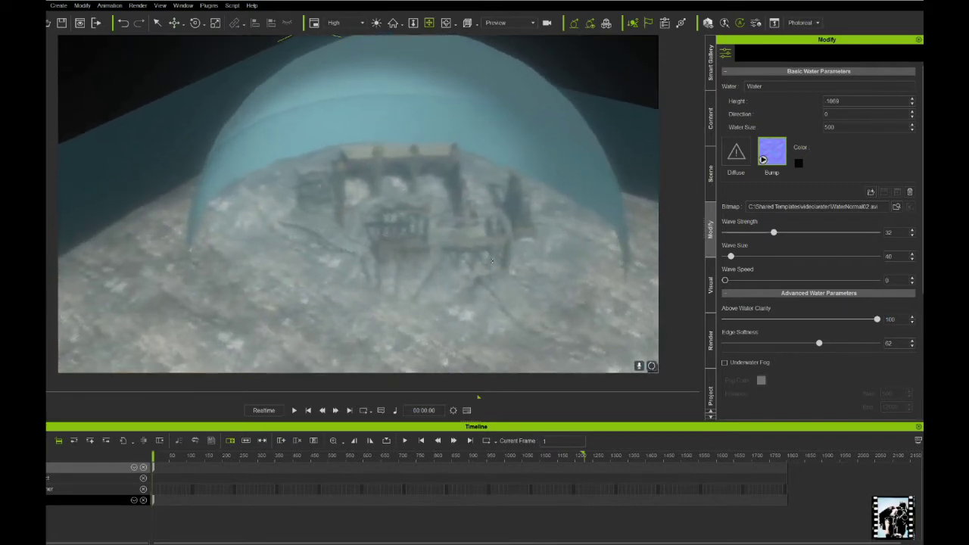
{"action": "left_click_drag", "start_coordinate": [492, 260], "coordinate": [489, 238]}
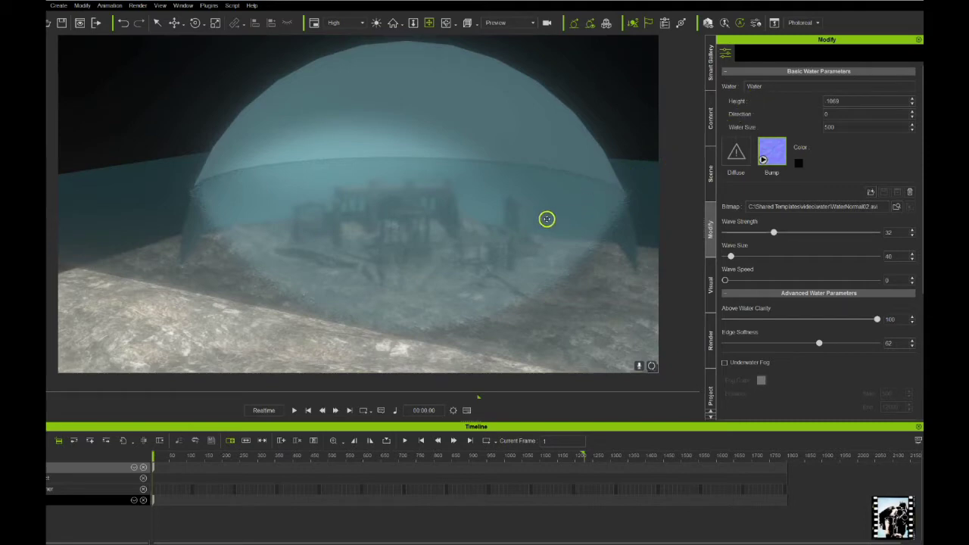
{"action": "left_click_drag", "start_coordinate": [543, 222], "coordinate": [498, 190]}
Toggle the water's Underwater Fog option on and off to compare its effect on the scene
{"action": "left_click", "coordinate": [723, 362]}
{"action": "left_click", "coordinate": [723, 363]}
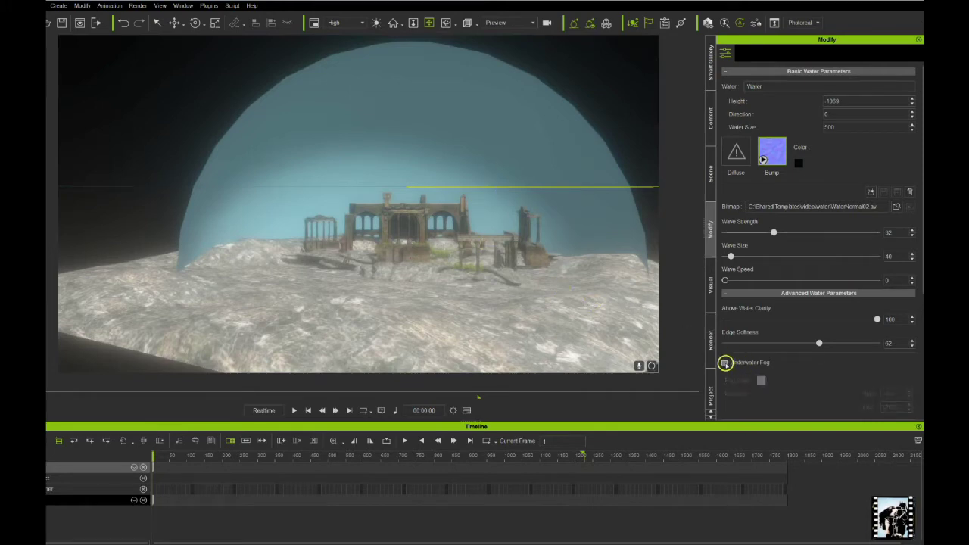
{"action": "left_click", "coordinate": [724, 363]}
{"action": "left_click", "coordinate": [724, 364]}
Examine the dome and ruins from above and below the water surface, from a distance and close up
{"action": "right_click_drag", "start_coordinate": [545, 264], "coordinate": [543, 303]}
{"action": "right_click_drag", "start_coordinate": [514, 246], "coordinate": [439, 192]}
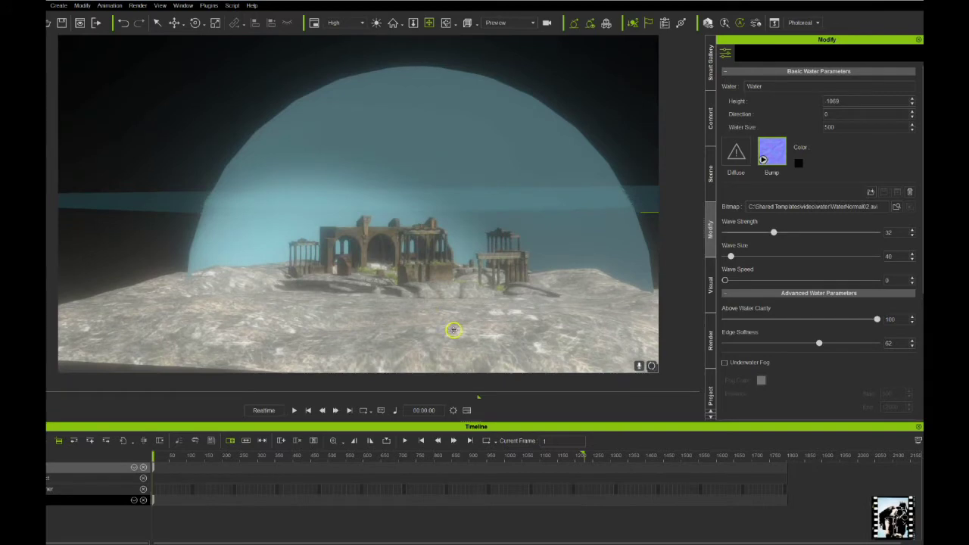
{"action": "right_click_drag", "start_coordinate": [492, 327], "coordinate": [472, 327]}
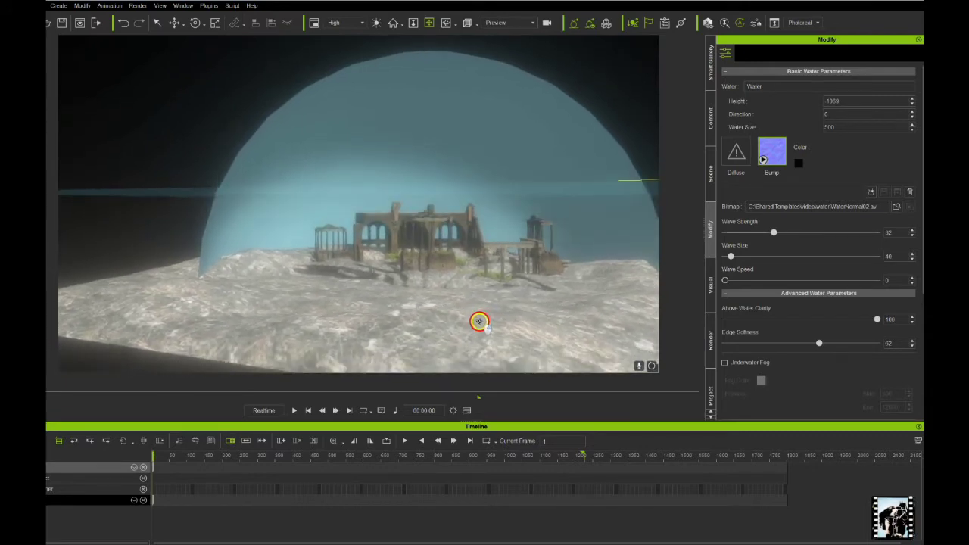
{"action": "right_click_drag", "start_coordinate": [477, 324], "coordinate": [492, 333]}
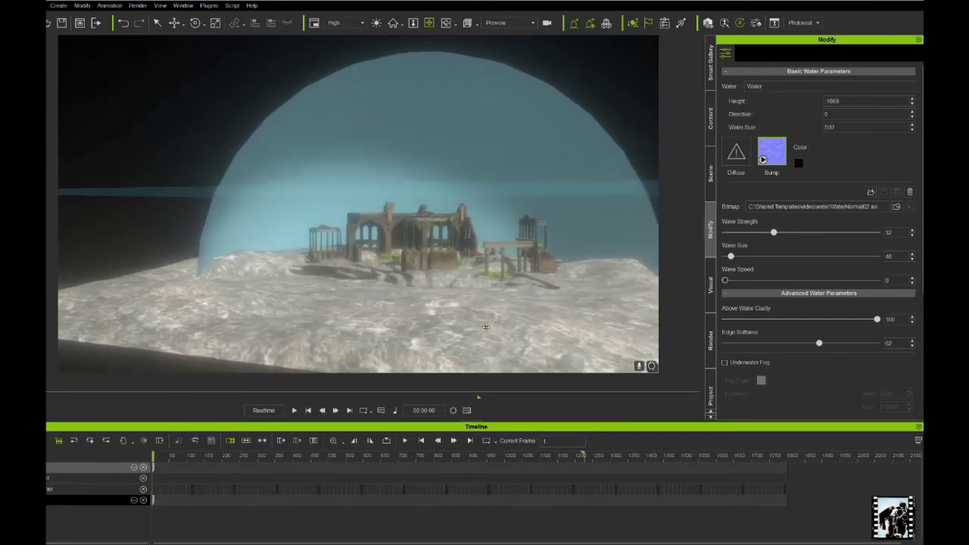
{"action": "left_click_drag", "start_coordinate": [491, 318], "coordinate": [492, 316]}
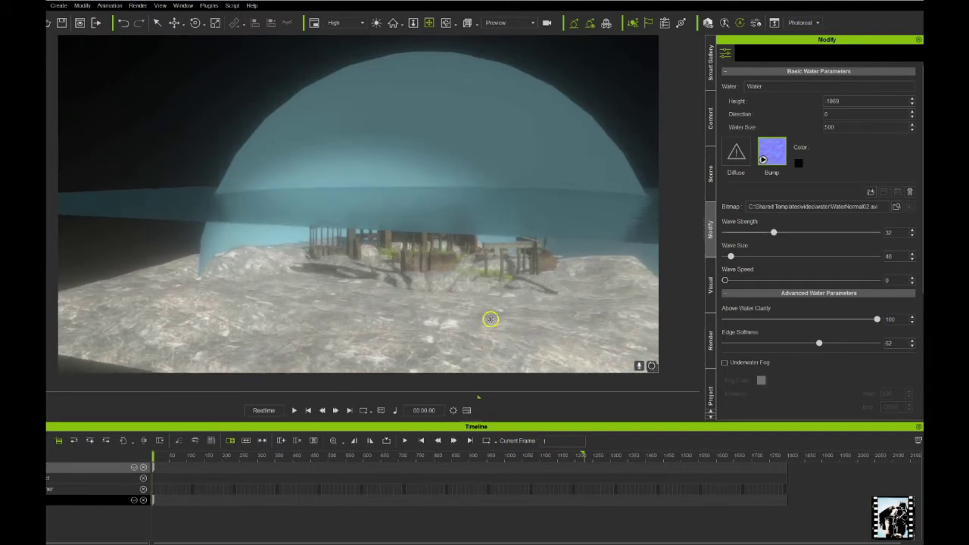
{"action": "right_click_drag", "start_coordinate": [488, 315], "coordinate": [477, 285]}
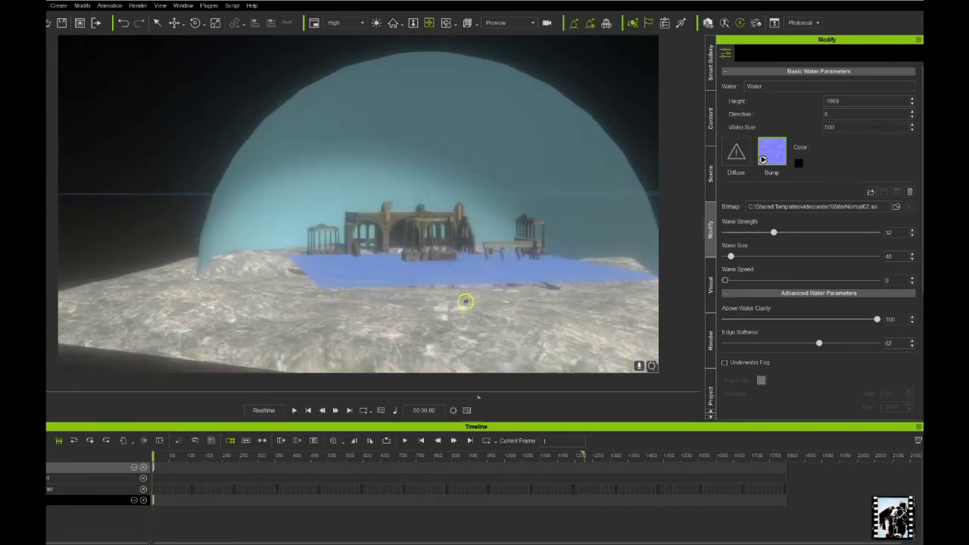
{"action": "scroll", "coordinate": [462, 300], "scroll_direction": "up", "scroll_amount": 8}
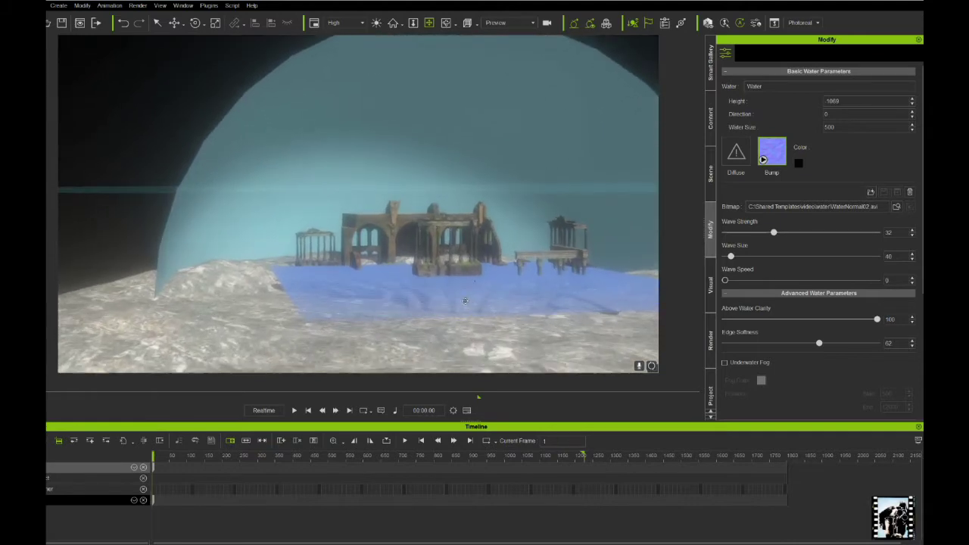
{"action": "scroll", "coordinate": [465, 301], "scroll_direction": "up", "scroll_amount": 3}
{"action": "left_click_drag", "start_coordinate": [474, 307], "coordinate": [385, 230]}
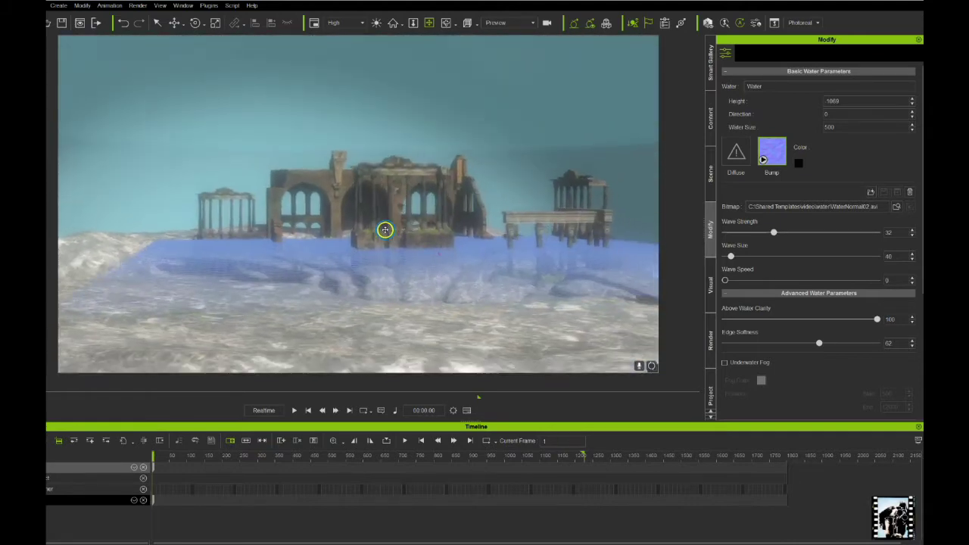
{"action": "middle_click_drag", "start_coordinate": [384, 229], "coordinate": [443, 248]}
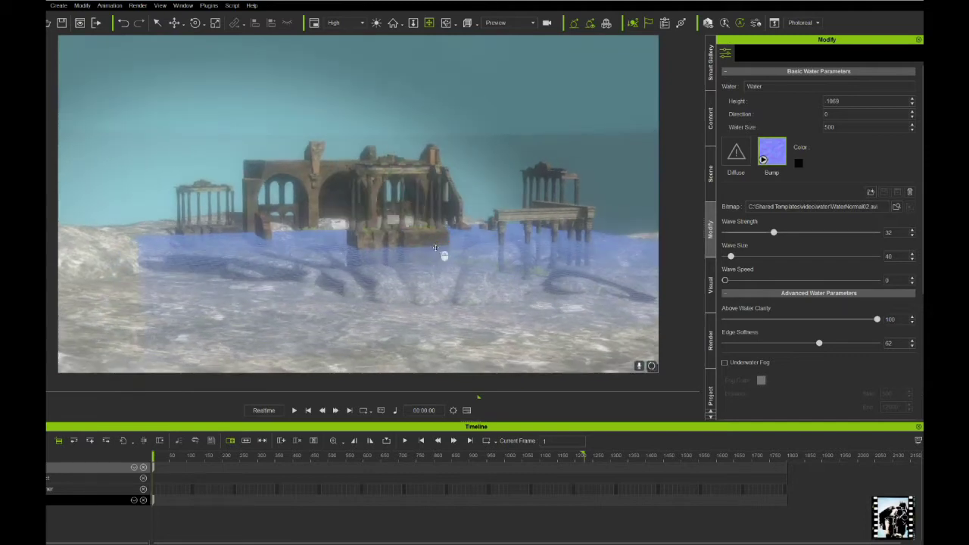
{"action": "scroll", "coordinate": [435, 248], "scroll_direction": "up", "scroll_amount": 3}
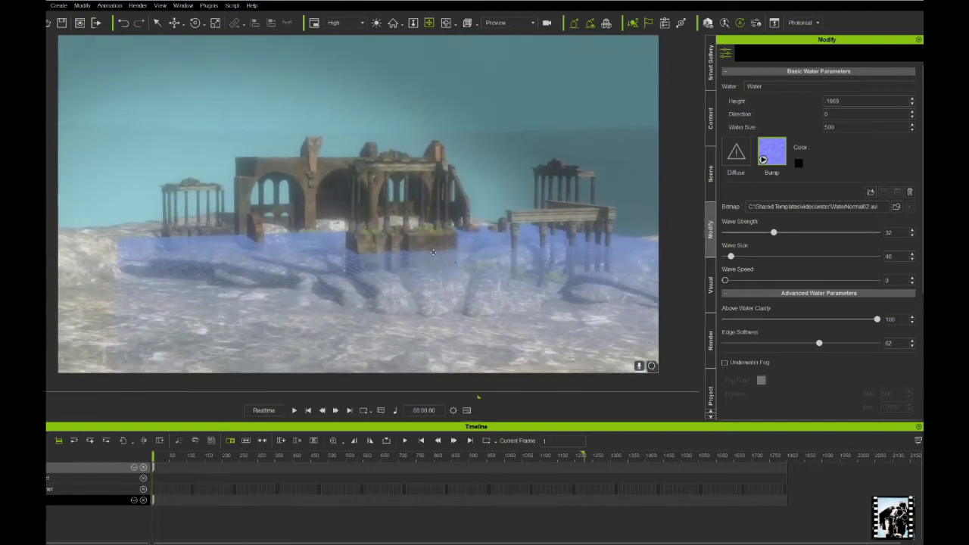
{"action": "mouse_move", "coordinate": [433, 252]}
{"action": "middle_mouse_down"}
{"action": "mouse_move", "coordinate": [448, 255]}
{"action": "mouse_move", "coordinate": [439, 271]}
{"action": "mouse_move", "coordinate": [439, 242]}
{"action": "middle_mouse_up"}
{"action": "scroll", "coordinate": [434, 260], "scroll_direction": "down", "scroll_amount": 4}
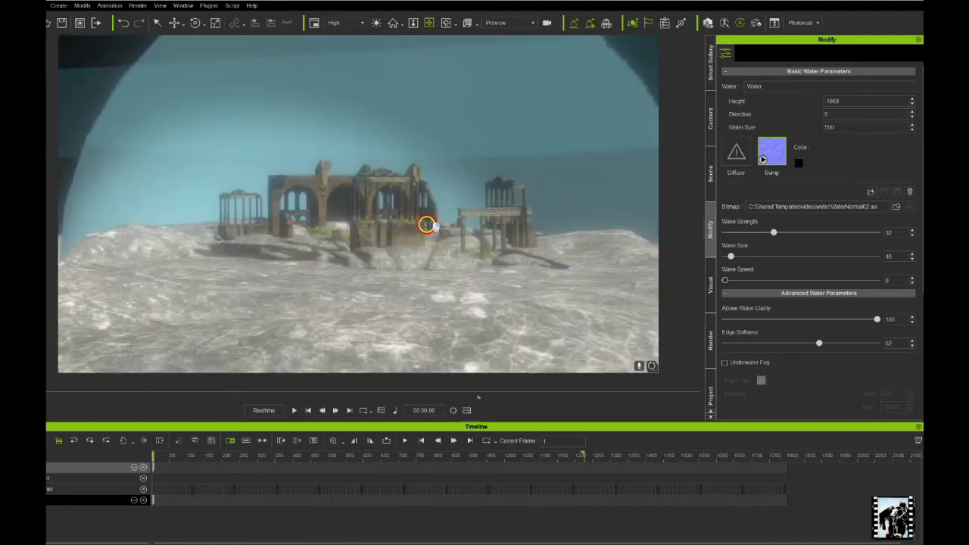
{"action": "middle_click_drag", "start_coordinate": [426, 224], "coordinate": [426, 242]}
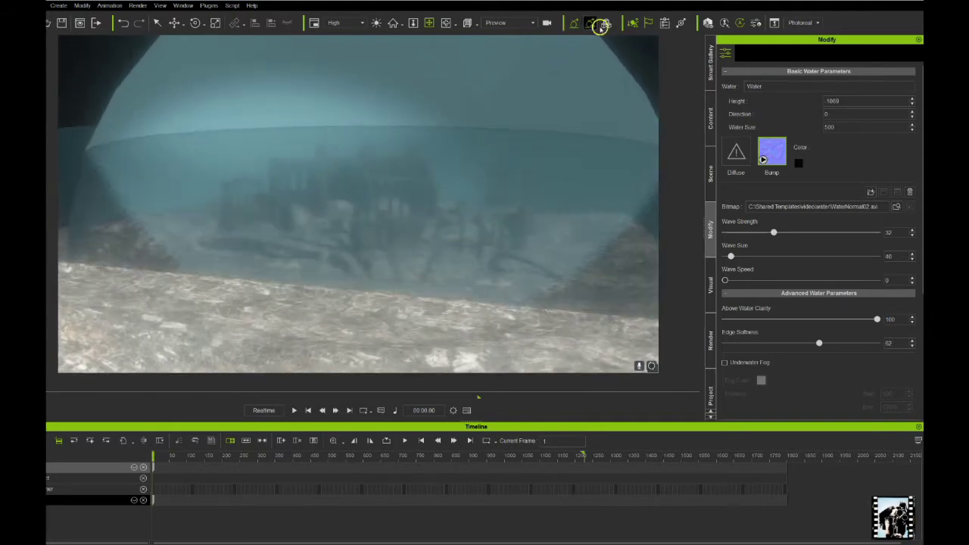
Switch to the OVER WATER camera and play the animation from the start to about frame 827
{"action": "left_click", "coordinate": [520, 23]}
{"action": "left_click", "coordinate": [512, 66]}
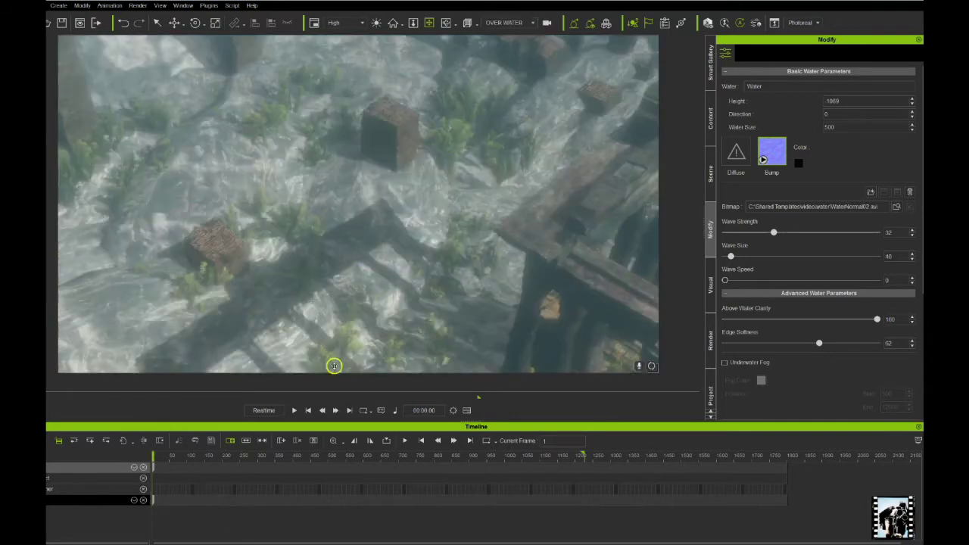
{"action": "left_click", "coordinate": [294, 409]}
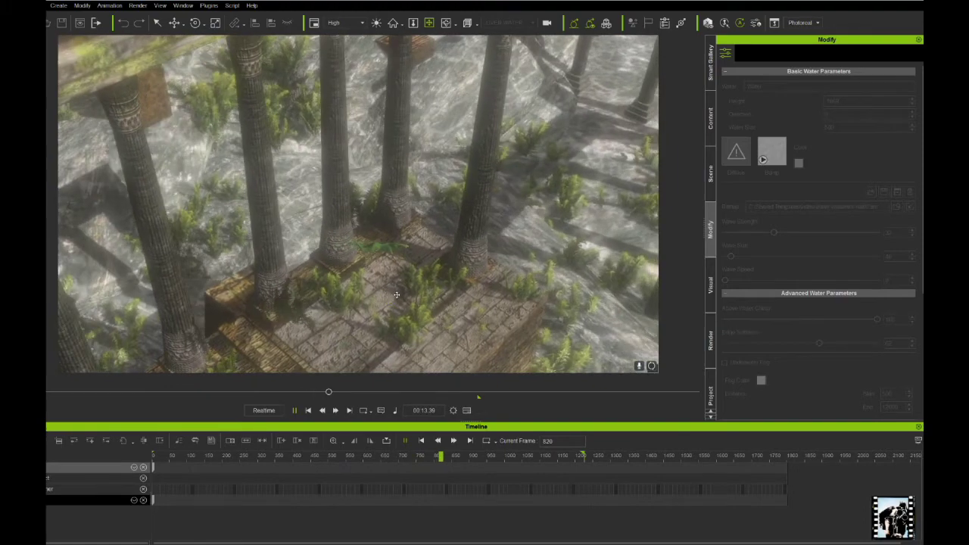
{"action": "key", "text": "space"}
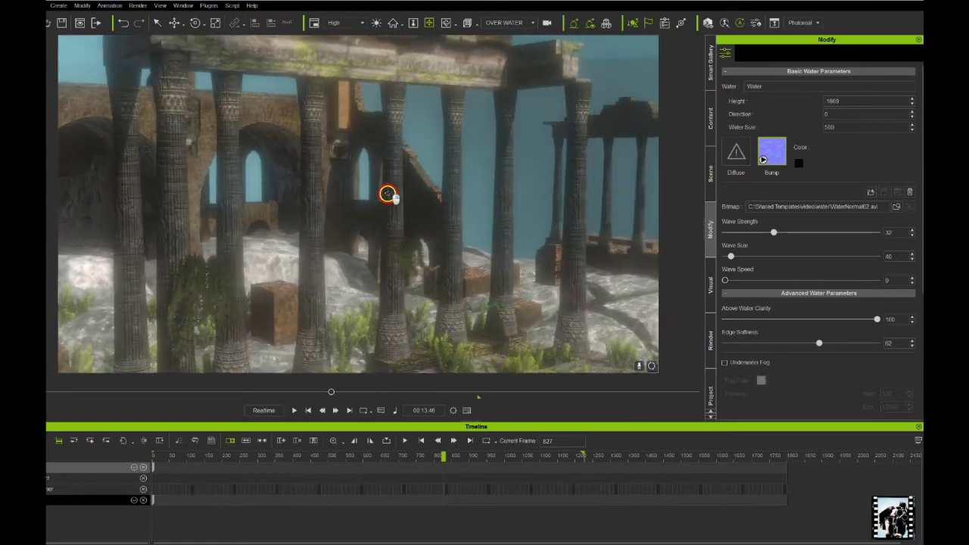
Examine the columns and ruins through the OVER WATER camera, comparing views from above and below the water surface
{"action": "right_click_drag", "start_coordinate": [388, 193], "coordinate": [383, 274]}
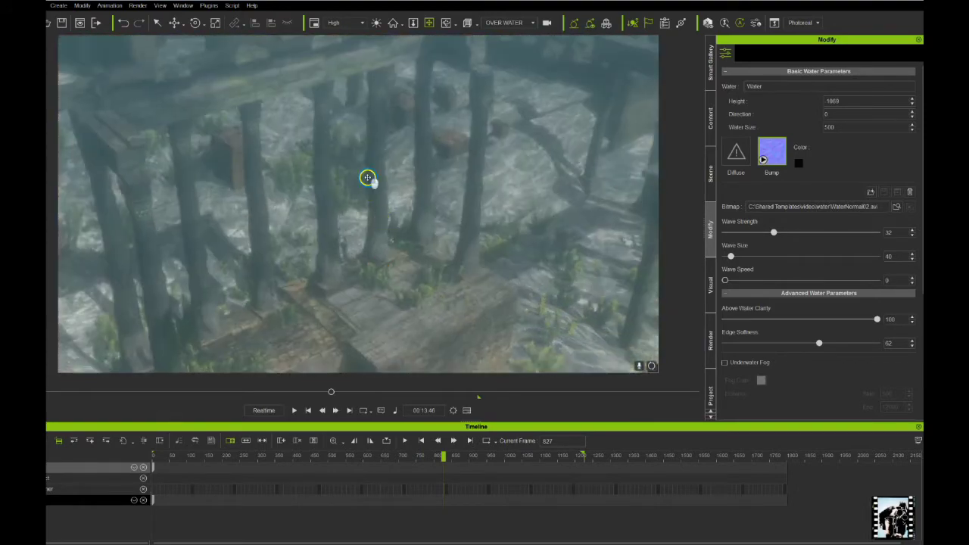
{"action": "right_click_drag", "start_coordinate": [393, 212], "coordinate": [445, 256]}
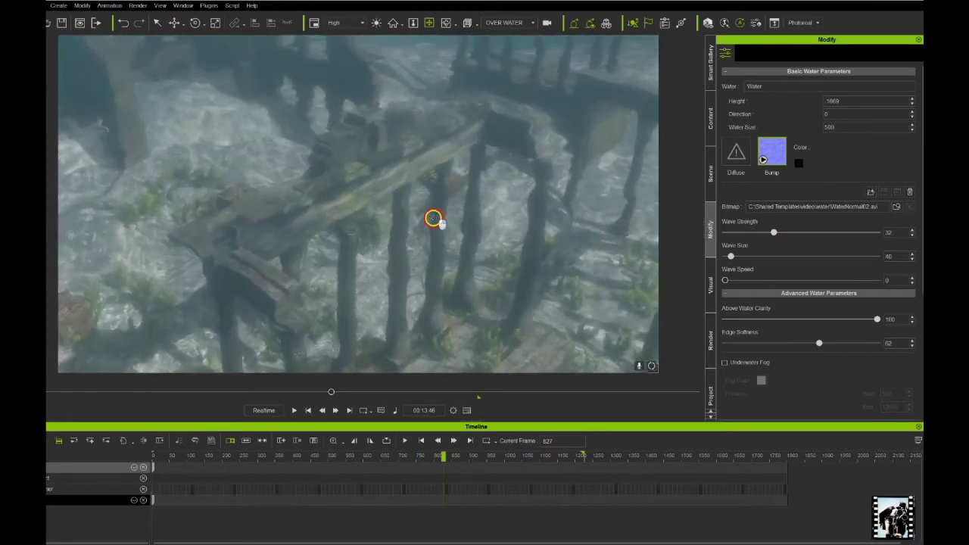
{"action": "middle_click_drag", "start_coordinate": [430, 227], "coordinate": [424, 212]}
{"action": "mouse_move", "coordinate": [423, 211]}
{"action": "right_mouse_down"}
{"action": "mouse_move", "coordinate": [413, 192]}
{"action": "mouse_move", "coordinate": [413, 210]}
{"action": "right_mouse_up"}
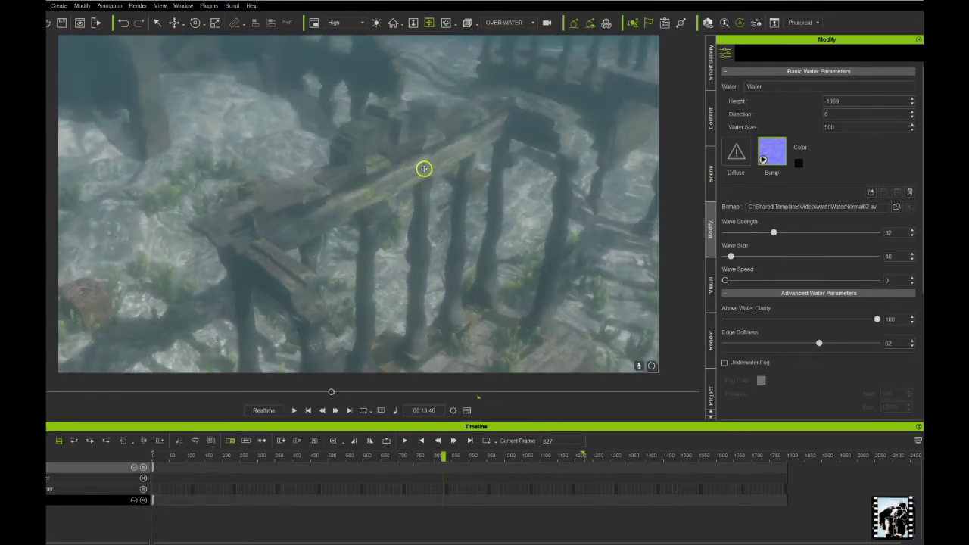
{"action": "right_click_drag", "start_coordinate": [416, 217], "coordinate": [412, 232]}
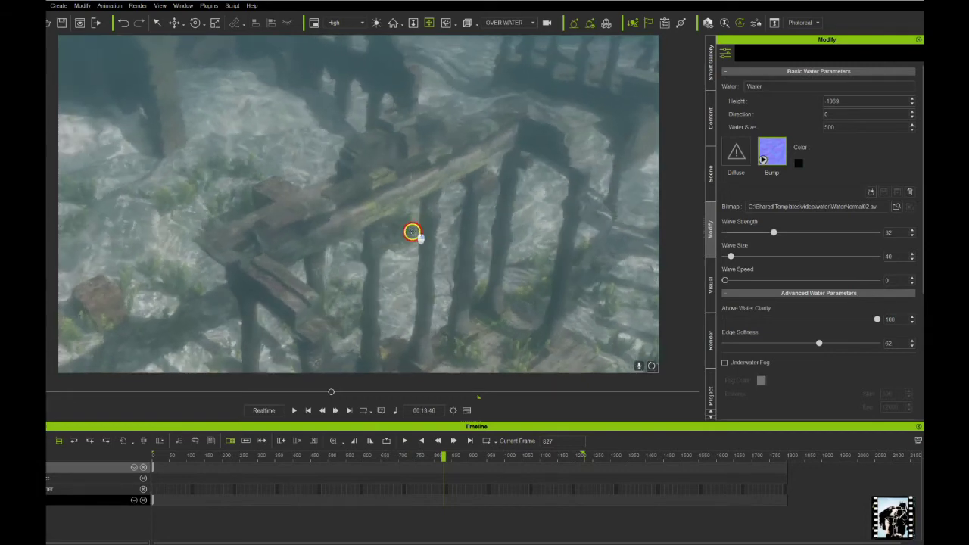
{"action": "middle_click_drag", "start_coordinate": [424, 216], "coordinate": [380, 271]}
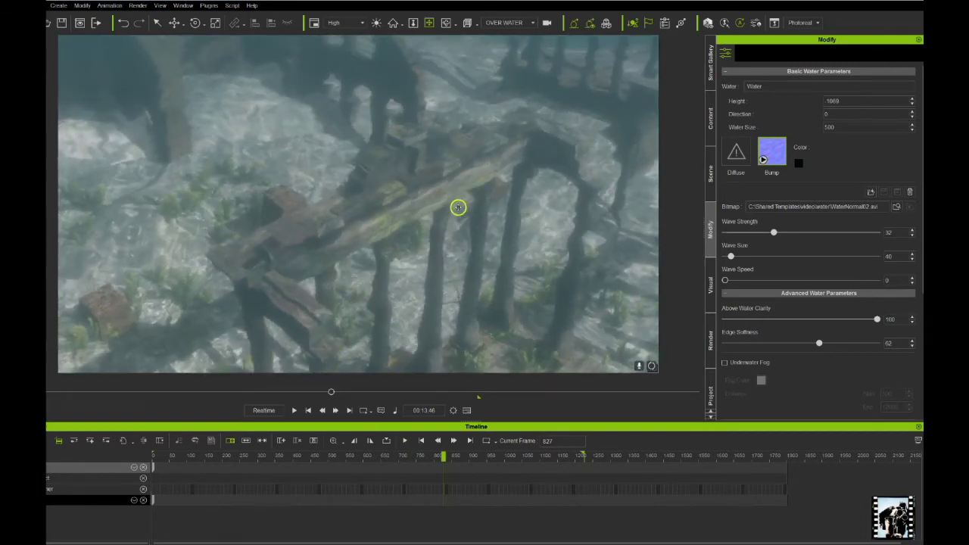
{"action": "right_click_drag", "start_coordinate": [465, 213], "coordinate": [461, 186]}
{"action": "middle_click_drag", "start_coordinate": [461, 186], "coordinate": [401, 103]}
{"action": "right_click_drag", "start_coordinate": [404, 171], "coordinate": [409, 197]}
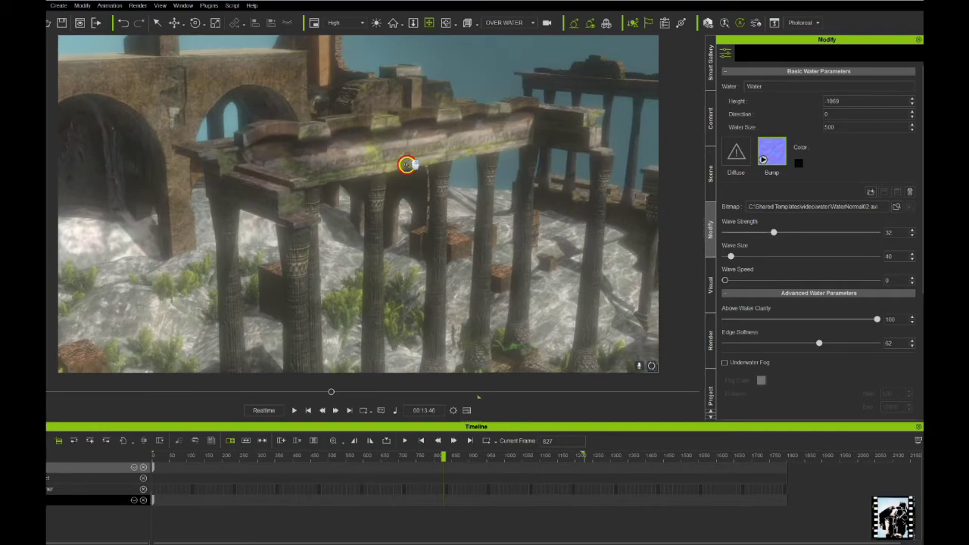
{"action": "middle_click_drag", "start_coordinate": [408, 197], "coordinate": [403, 192]}
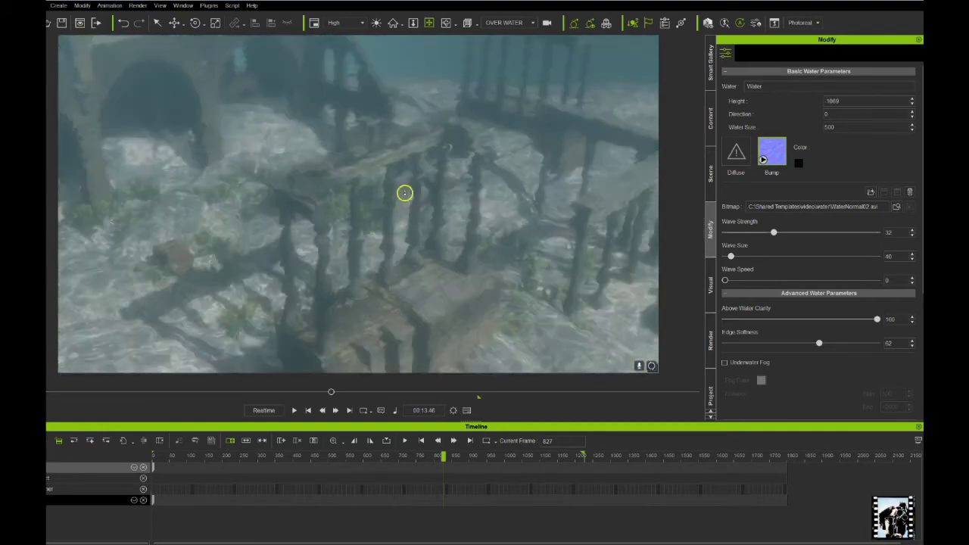
{"action": "left_click_drag", "start_coordinate": [416, 166], "coordinate": [437, 199]}
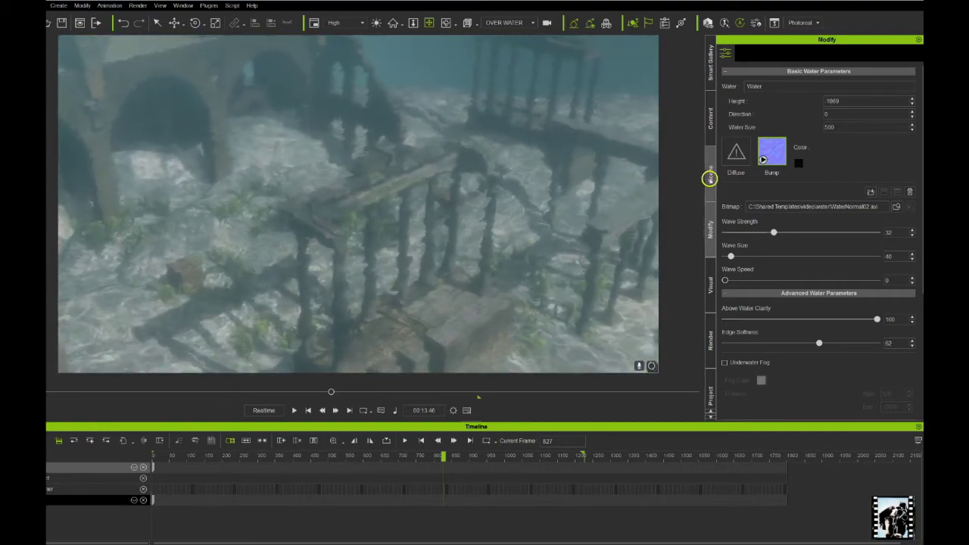
Hide the Water object in the scene and return the timeline to frame 1
{"action": "left_click", "coordinate": [710, 176]}
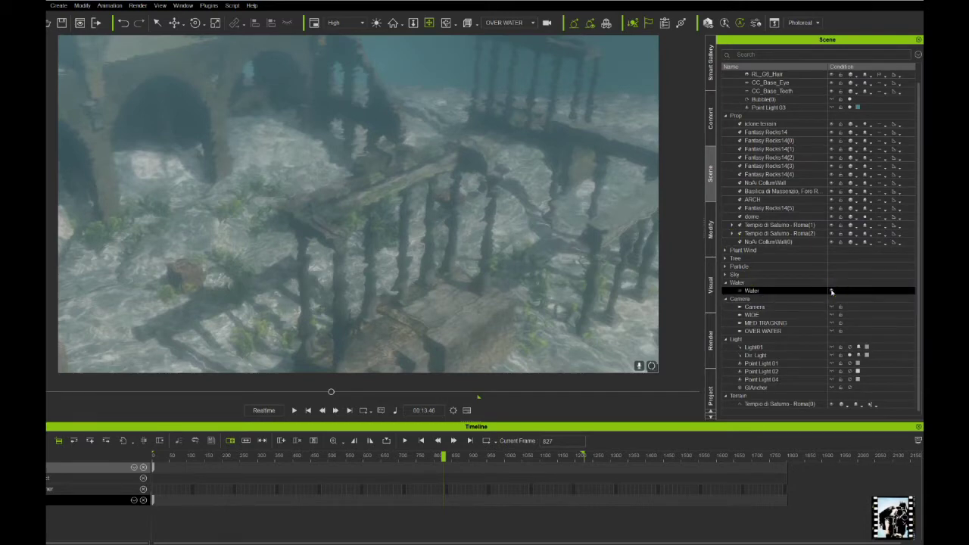
{"action": "left_click", "coordinate": [833, 292]}
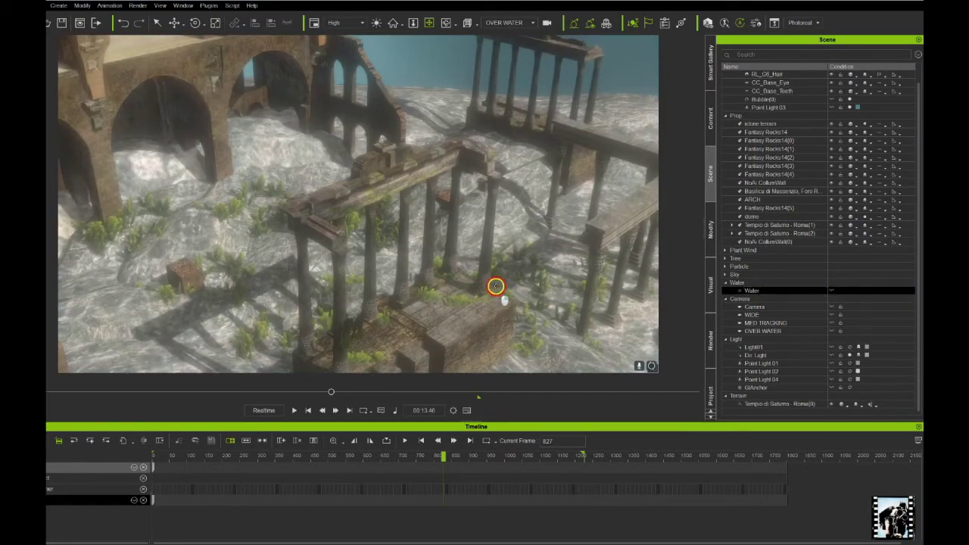
{"action": "left_click_drag", "start_coordinate": [495, 283], "coordinate": [446, 236]}
{"action": "left_click_drag", "start_coordinate": [330, 392], "coordinate": [47, 392]}
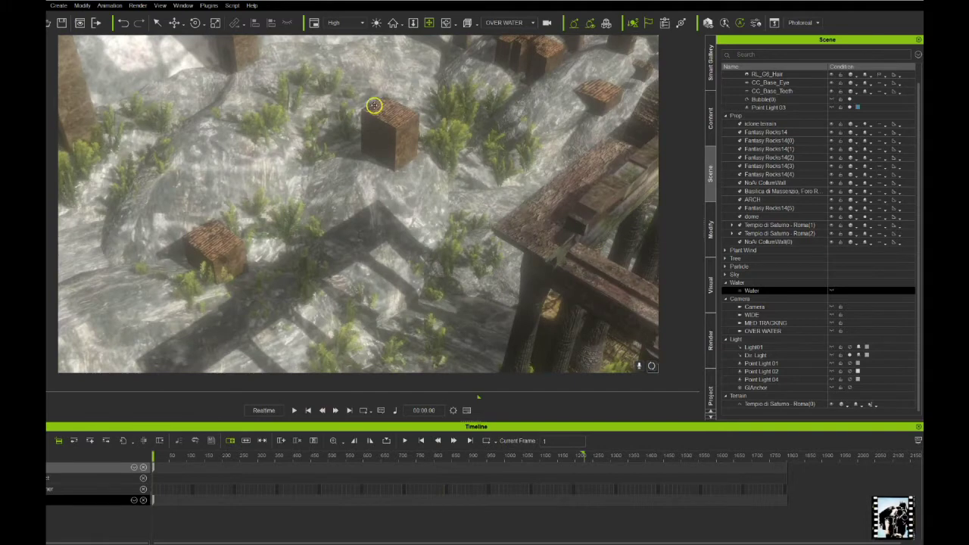
Switch to the Preview camera and frame the rocky ground in front of the ruins up close
{"action": "left_click", "coordinate": [494, 23]}
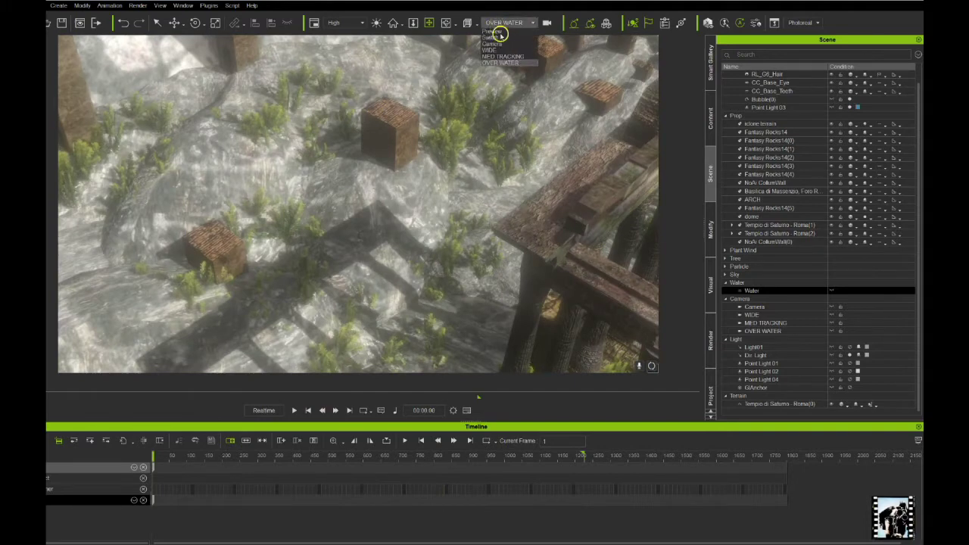
{"action": "left_click", "coordinate": [492, 31]}
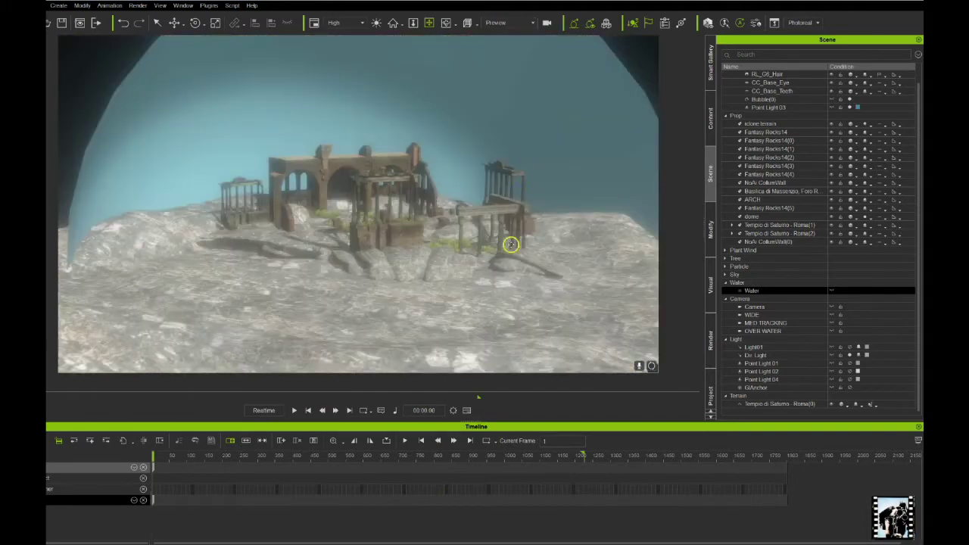
{"action": "scroll", "coordinate": [460, 246], "scroll_direction": "up", "scroll_amount": 5}
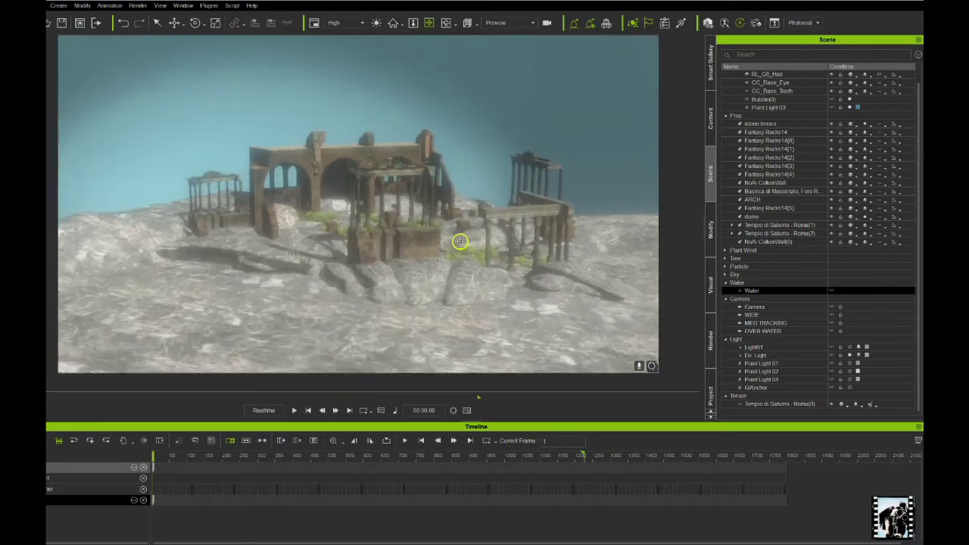
{"action": "scroll", "coordinate": [470, 244], "scroll_direction": "up", "scroll_amount": 4}
{"action": "left_click_drag", "start_coordinate": [470, 244], "coordinate": [424, 118]}
{"action": "scroll", "coordinate": [444, 168], "scroll_direction": "up", "scroll_amount": 7}
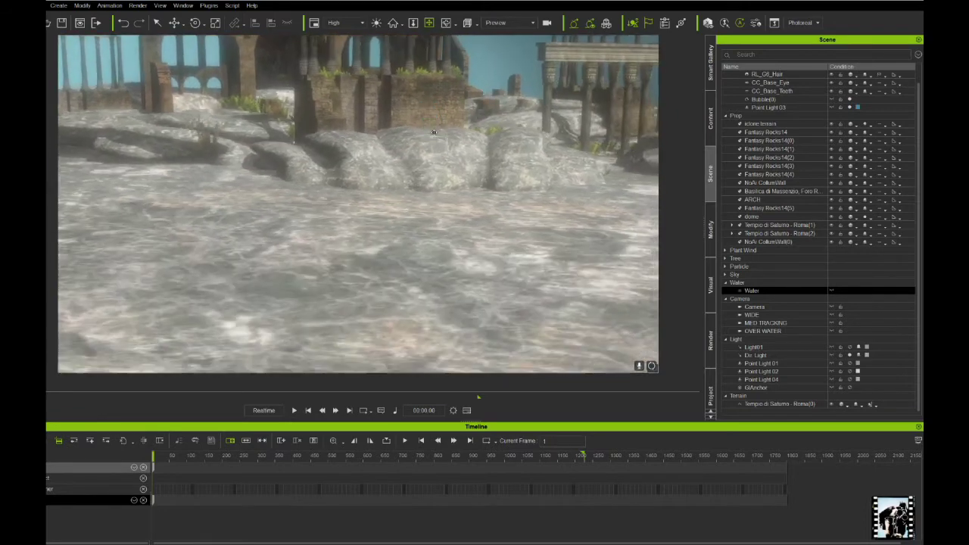
Select the terrain prop in front of the ruins and open its modification settings
{"action": "left_click", "coordinate": [438, 245]}
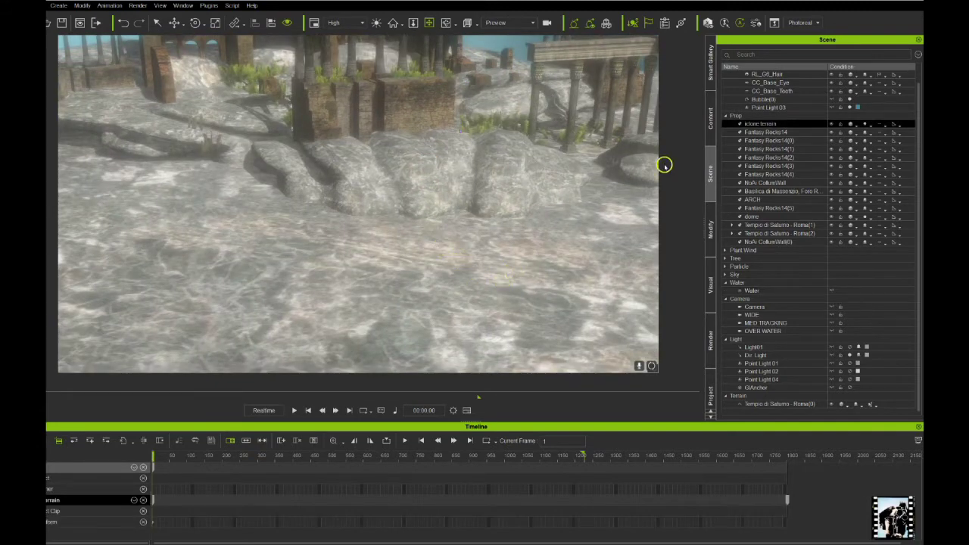
{"action": "scroll", "coordinate": [542, 237], "scroll_direction": "up", "scroll_amount": 6}
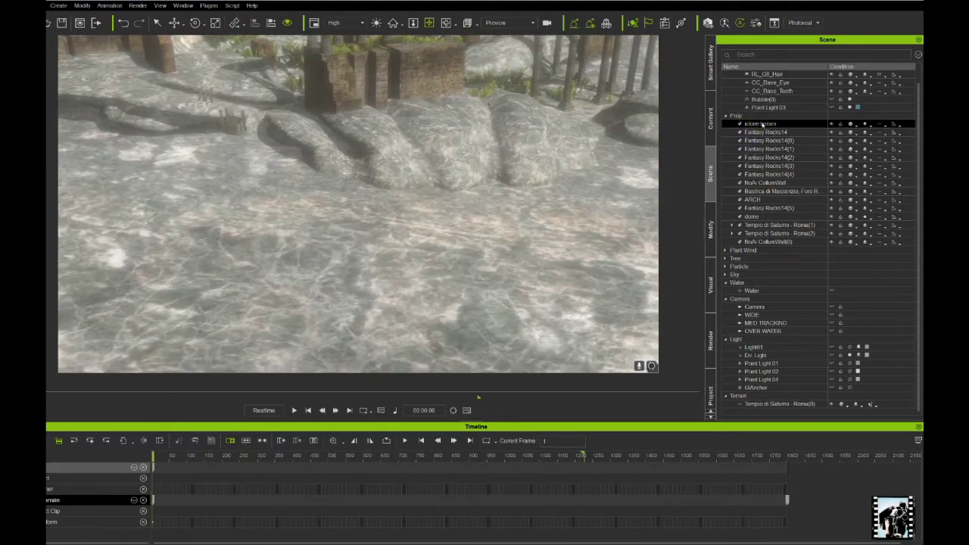
{"action": "left_click", "coordinate": [710, 230]}
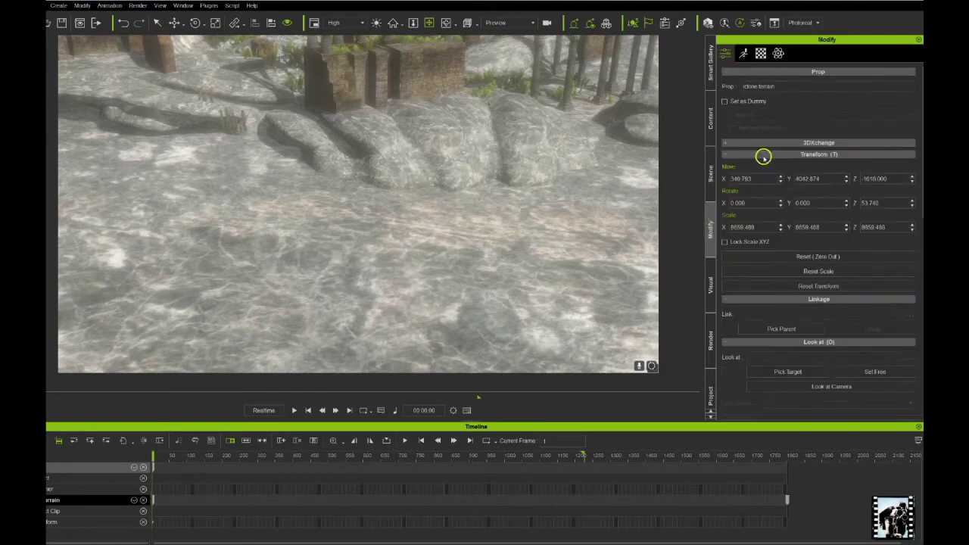
Open the terrain prop's material textures and play the animation to watch the light pattern on the ground
{"action": "left_click", "coordinate": [761, 53]}
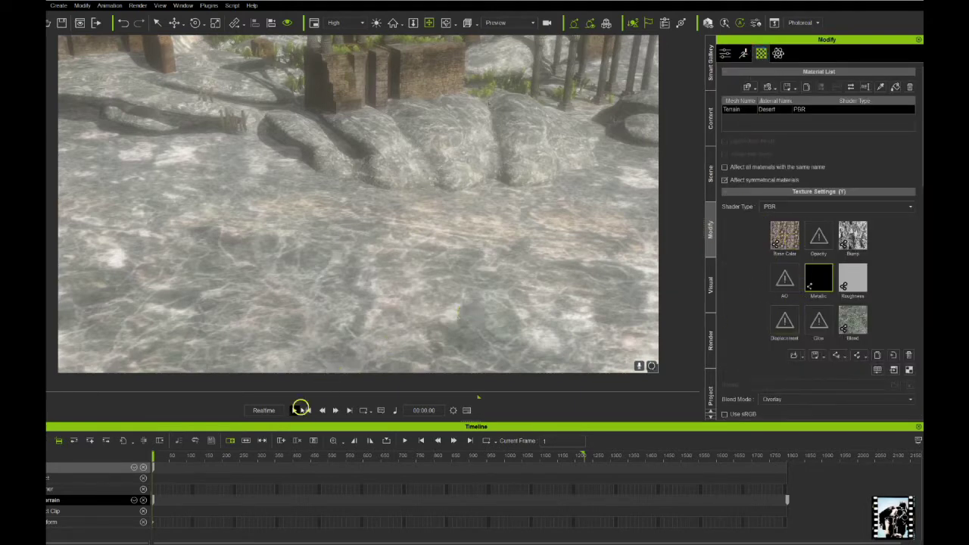
{"action": "left_click", "coordinate": [295, 410]}
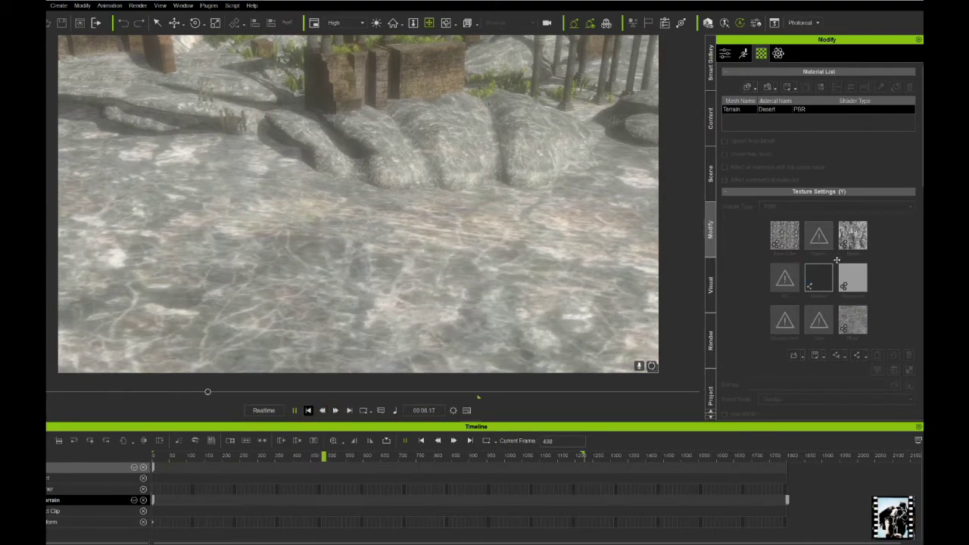
{"action": "key", "text": "space"}
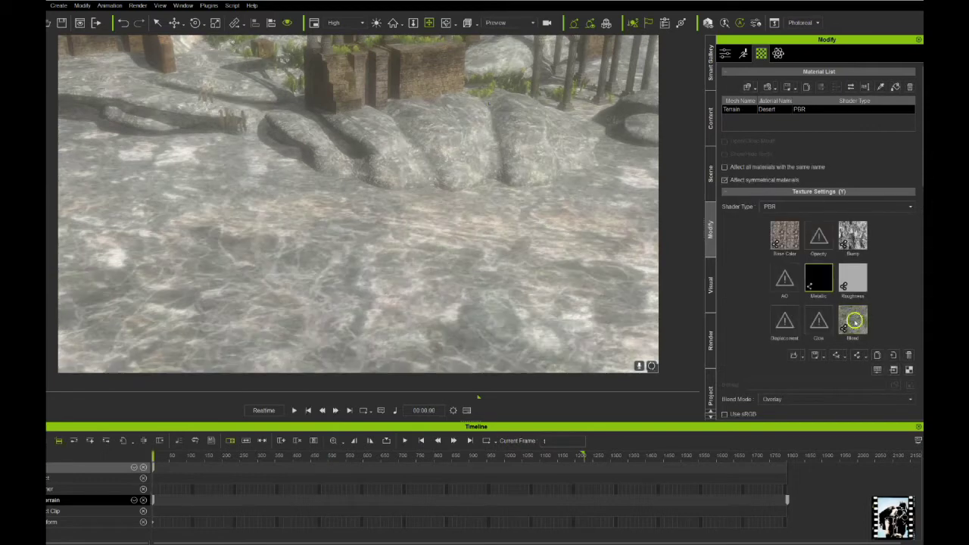
Inspect the Blend texture's UV offset and tiling while scrubbing and playing the timeline to see how the water pattern moves
{"action": "scroll", "coordinate": [755, 333], "scroll_direction": "down", "scroll_amount": 5}
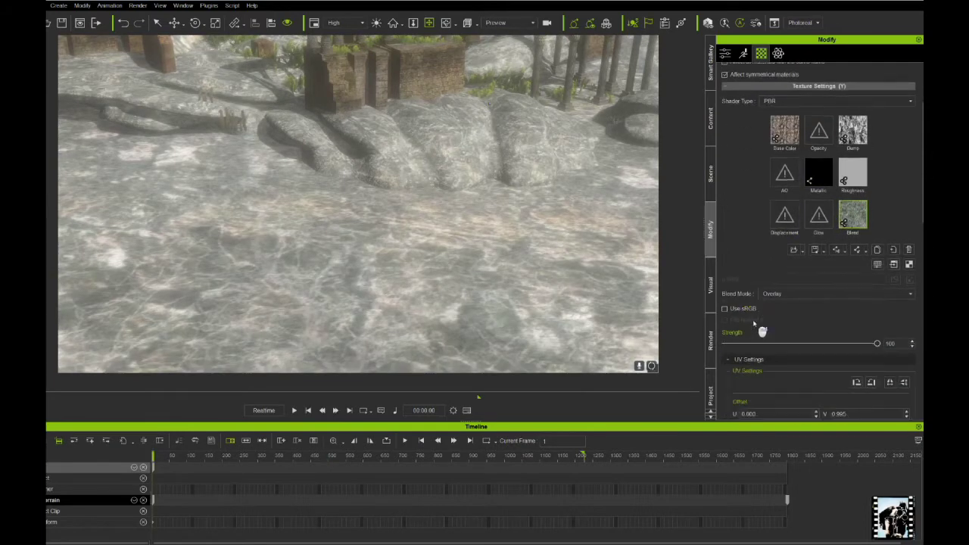
{"action": "scroll", "coordinate": [764, 323], "scroll_direction": "down", "scroll_amount": 2}
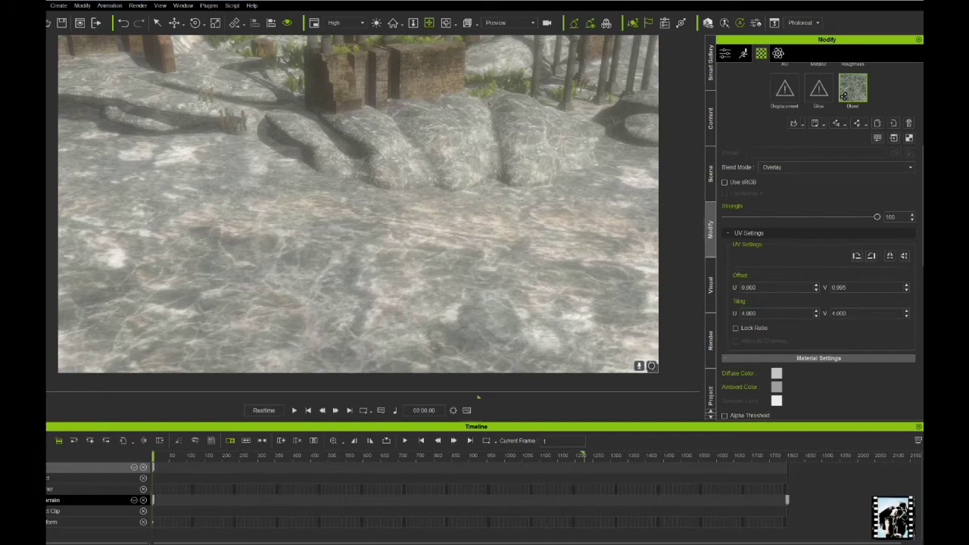
{"action": "left_click_drag", "start_coordinate": [49, 394], "coordinate": [728, 387]}
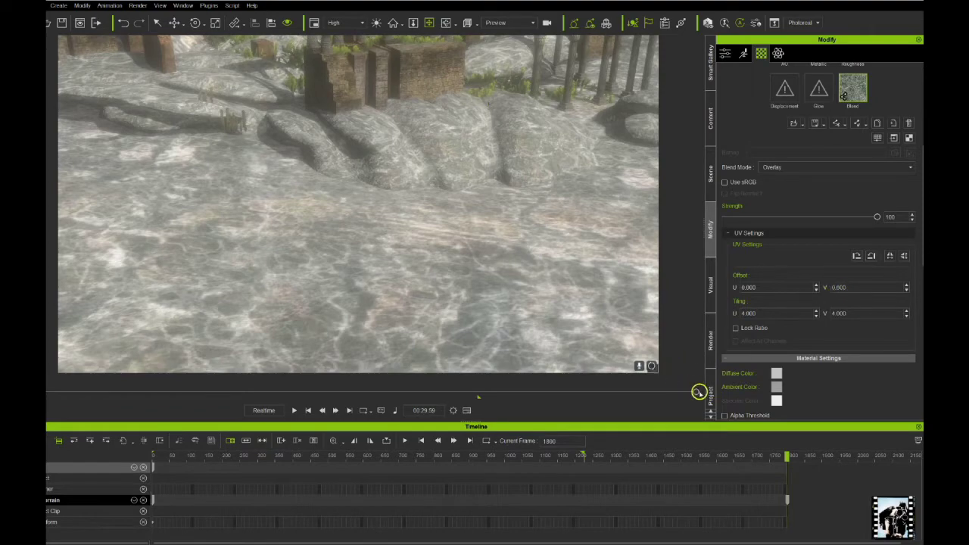
{"action": "left_click_drag", "start_coordinate": [694, 392], "coordinate": [45, 390]}
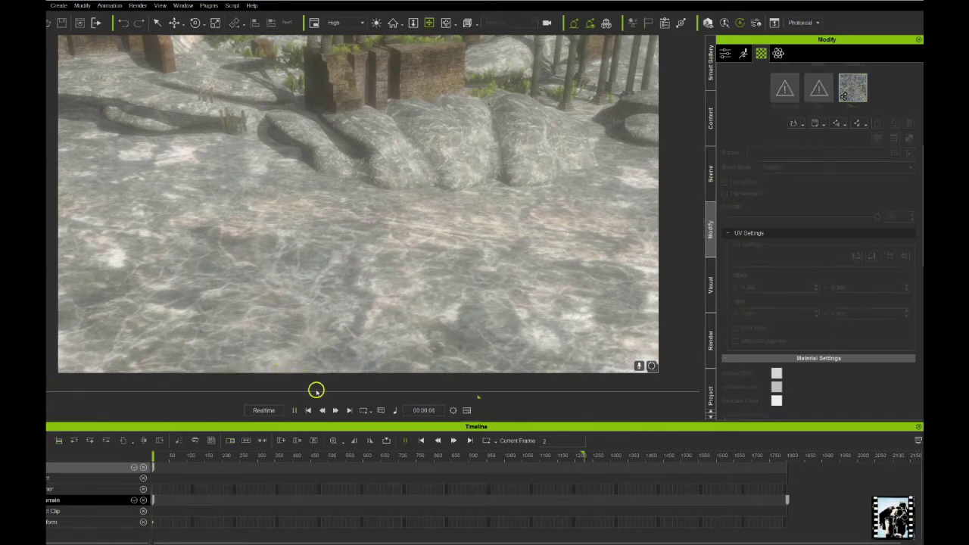
{"action": "left_click", "coordinate": [294, 410]}
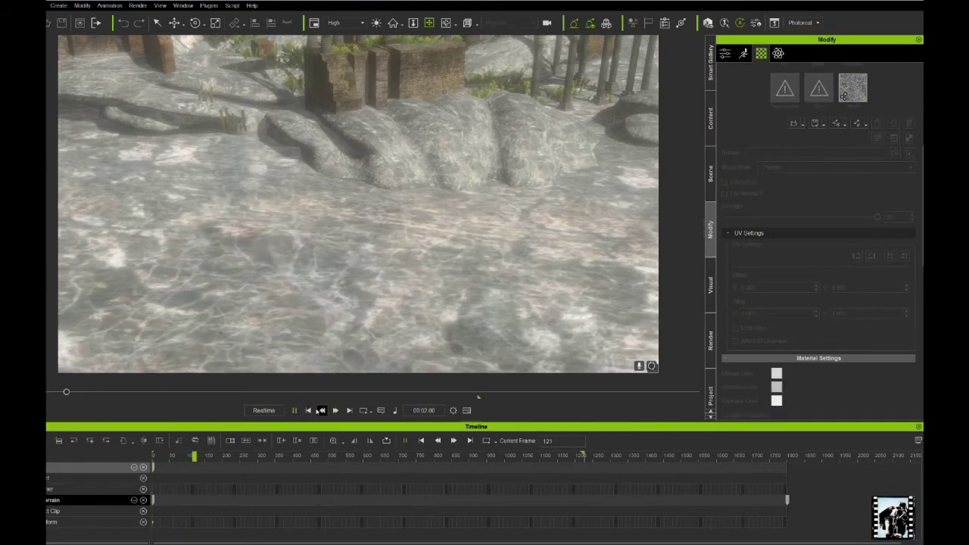
{"action": "key", "text": "space"}
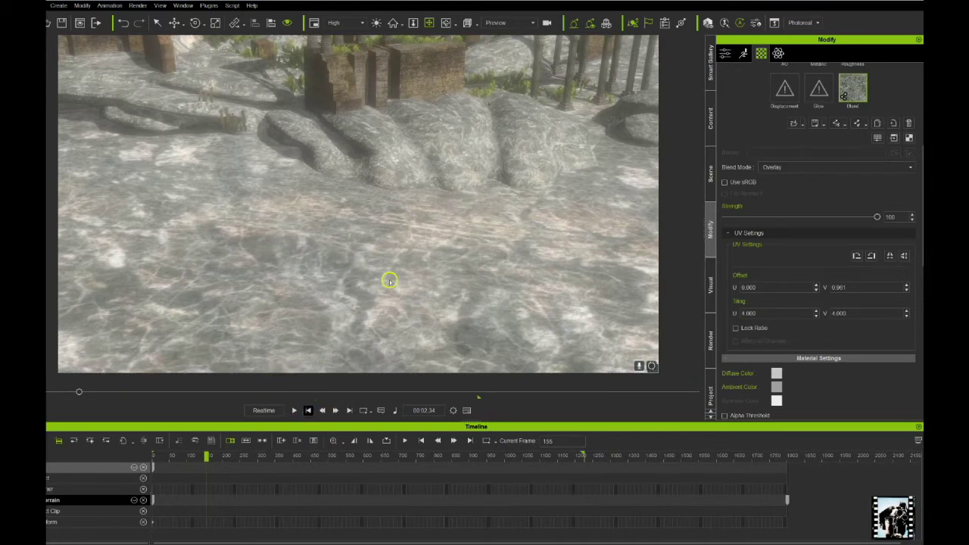
Examine the light pattern across the rocks, columns and arches of the ruins from wider and lower angles
{"action": "left_click_drag", "start_coordinate": [390, 281], "coordinate": [396, 327]}
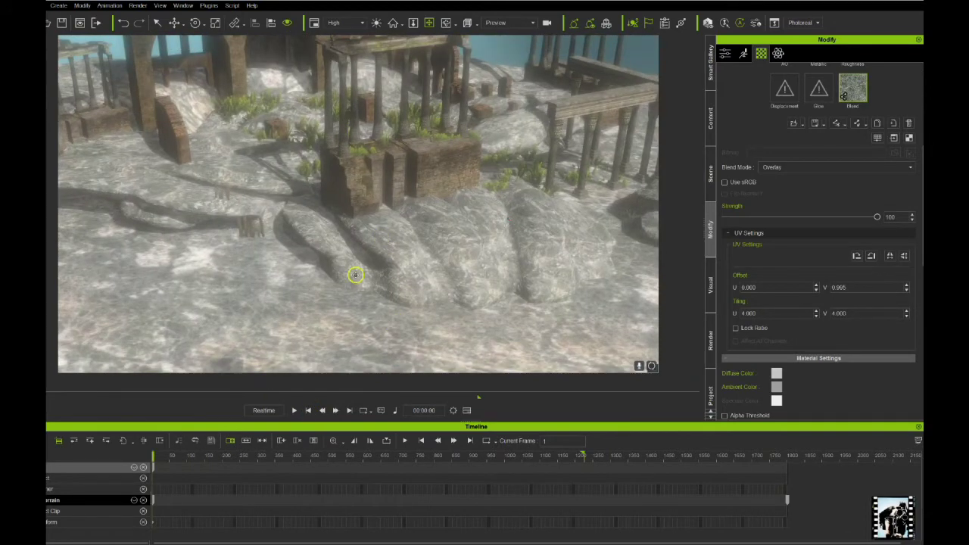
{"action": "left_click_drag", "start_coordinate": [415, 240], "coordinate": [424, 296]}
{"action": "right_click_drag", "start_coordinate": [425, 296], "coordinate": [438, 250]}
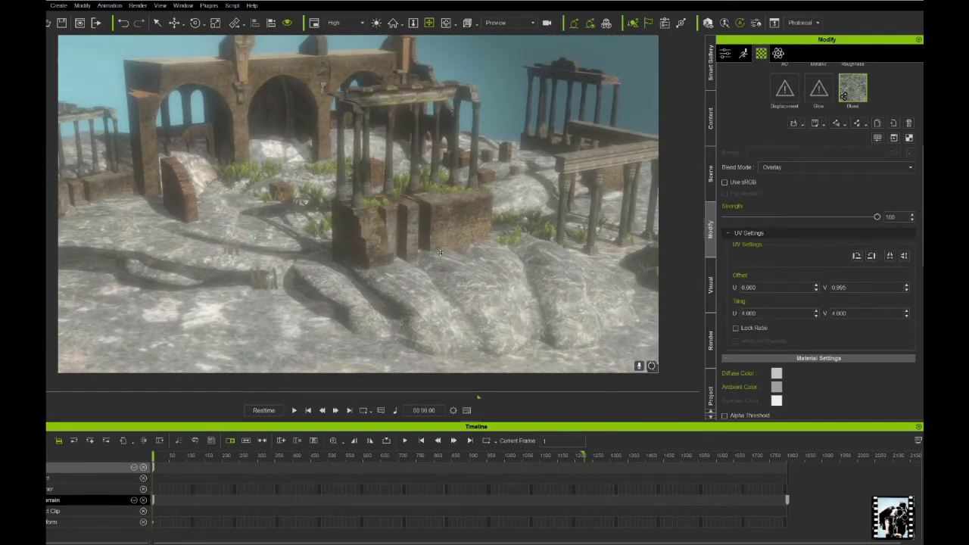
{"action": "scroll", "coordinate": [439, 251], "scroll_direction": "up", "scroll_amount": 3}
{"action": "left_click_drag", "start_coordinate": [461, 249], "coordinate": [435, 266]}
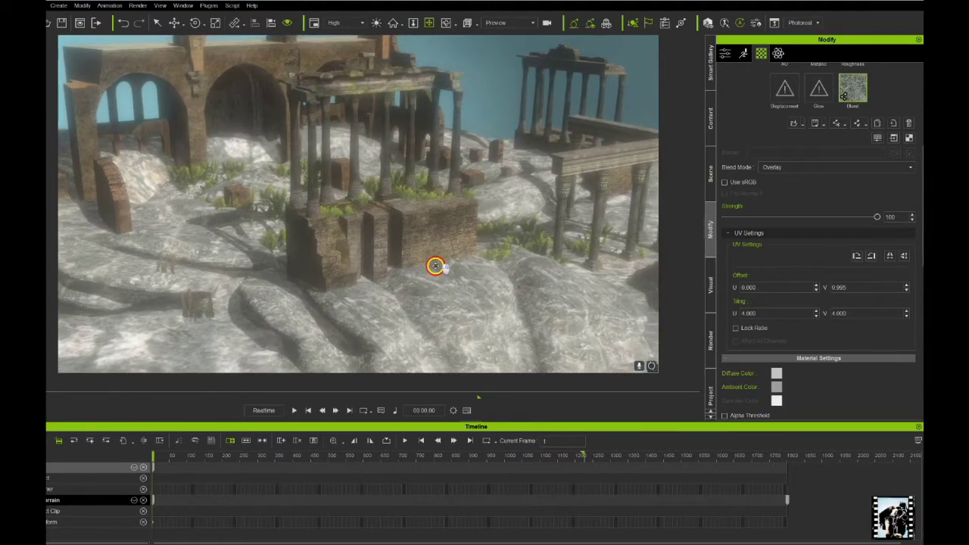
{"action": "mouse_move", "coordinate": [435, 266]}
{"action": "right_mouse_down"}
{"action": "mouse_move", "coordinate": [424, 277]}
{"action": "mouse_move", "coordinate": [431, 268]}
{"action": "right_mouse_up"}
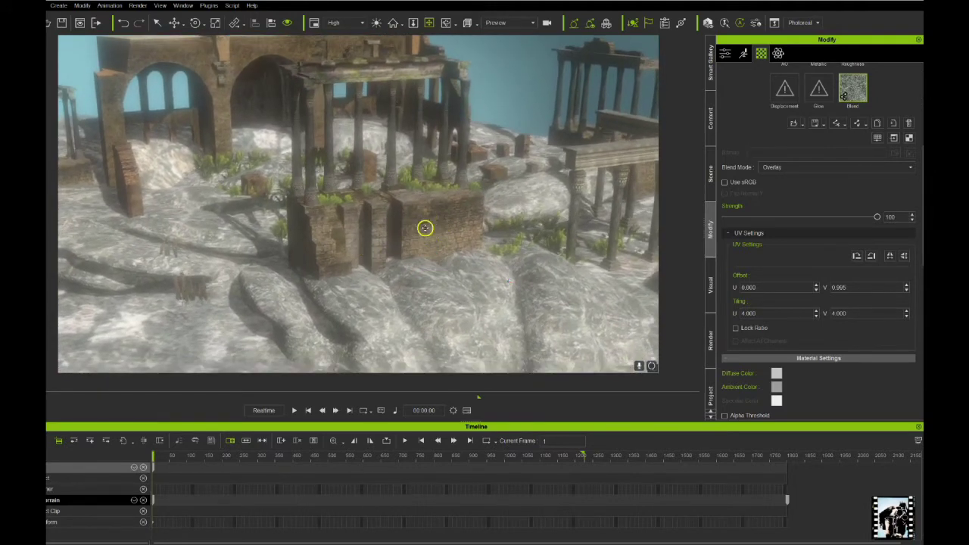
{"action": "right_click_drag", "start_coordinate": [446, 268], "coordinate": [392, 220]}
{"action": "right_click_drag", "start_coordinate": [450, 274], "coordinate": [473, 278]}
{"action": "right_click_drag", "start_coordinate": [452, 243], "coordinate": [501, 206]}
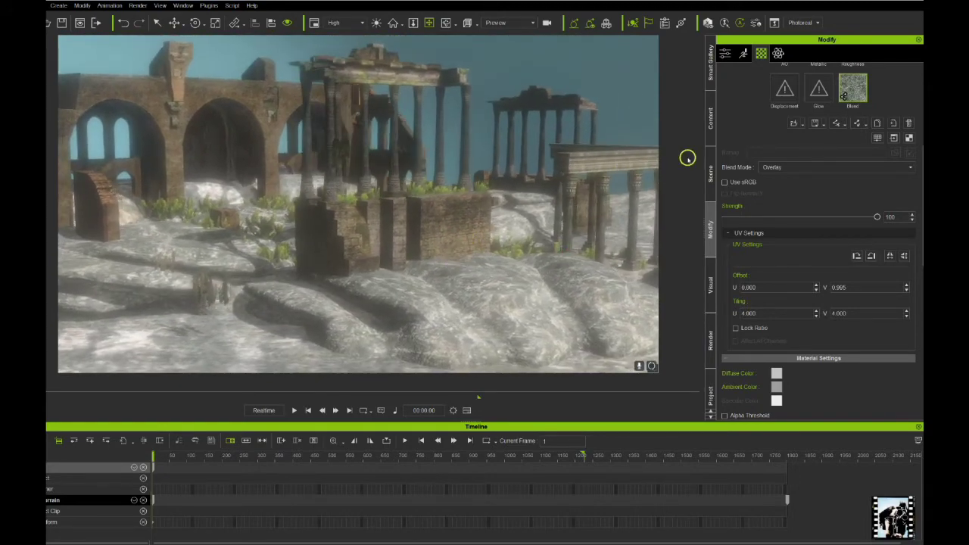
Collapse the CC_Base avatar in the scene hierarchy and select the Fantasy Rocks14(2) prop below the brick wall
{"action": "left_click", "coordinate": [710, 170]}
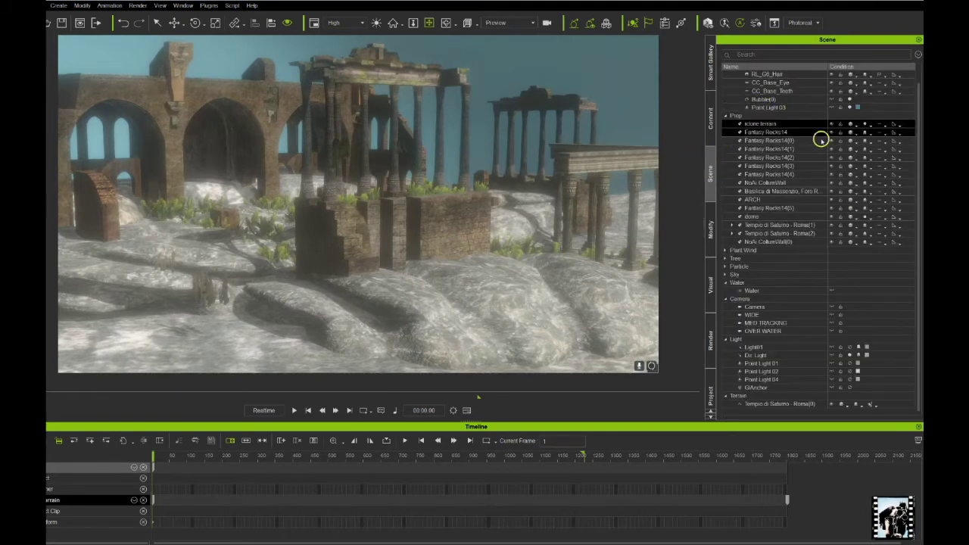
{"action": "scroll", "coordinate": [915, 134], "scroll_direction": "up", "scroll_amount": 2}
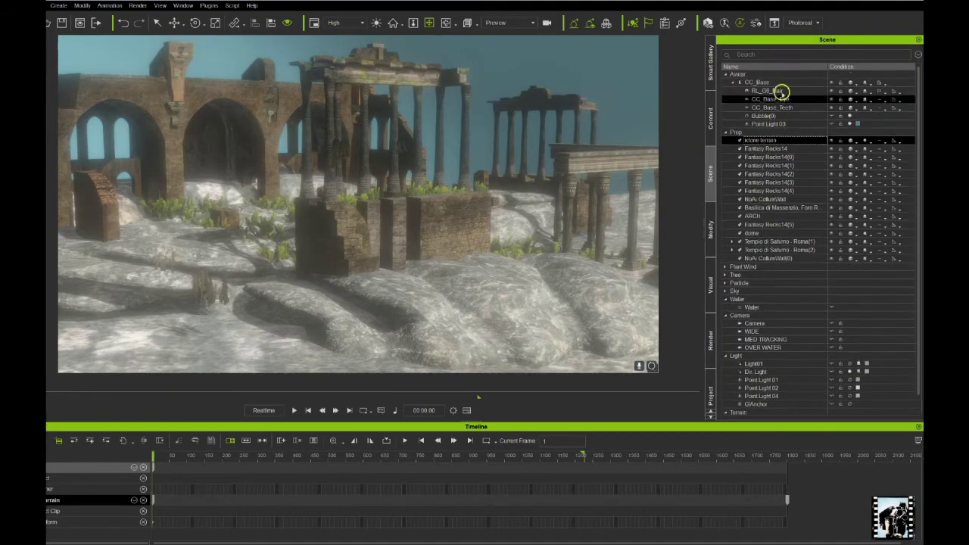
{"action": "left_click", "coordinate": [732, 82]}
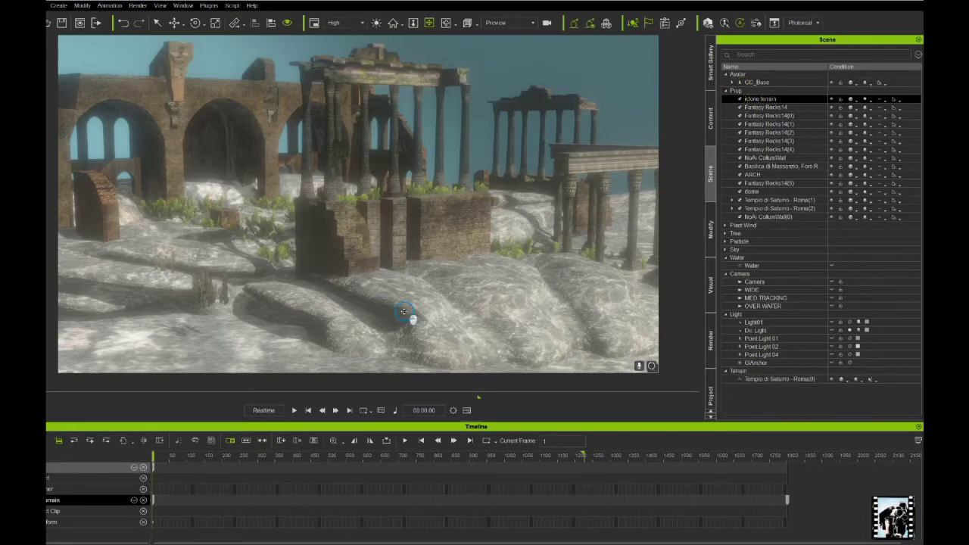
{"action": "left_click", "coordinate": [424, 300]}
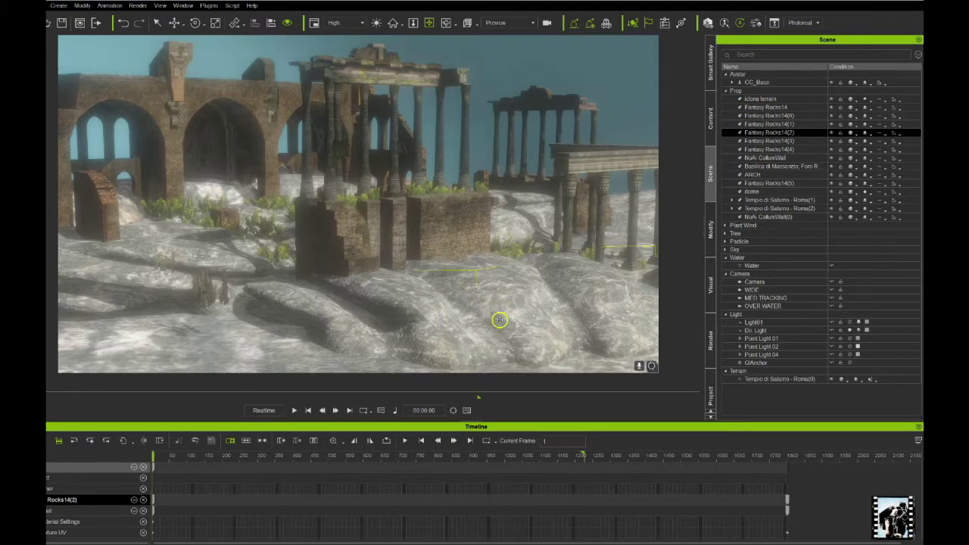
View the selected rocks up close while playing the animation, and return the timeline to frame 1
{"action": "scroll", "coordinate": [501, 319], "scroll_direction": "up", "scroll_amount": 5}
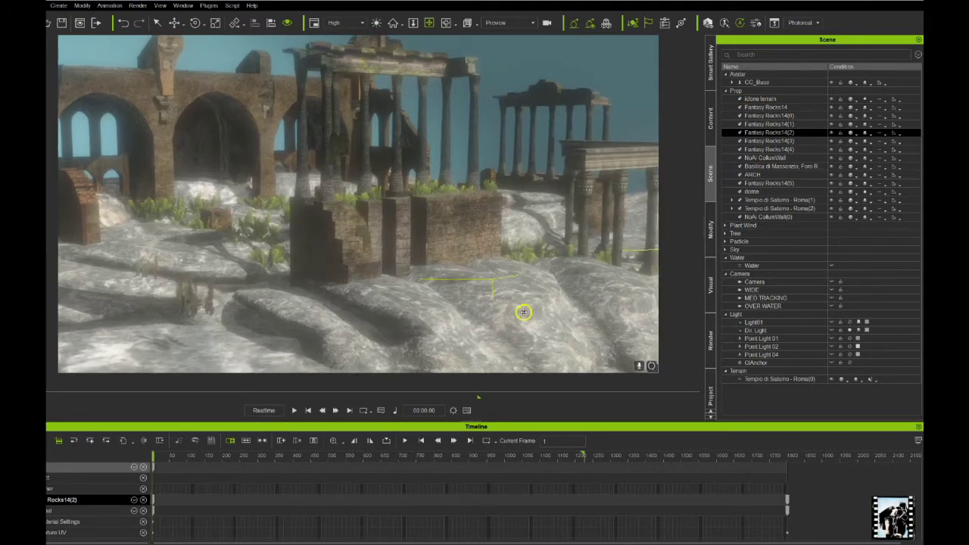
{"action": "left_click_drag", "start_coordinate": [525, 309], "coordinate": [486, 247]}
{"action": "right_click_drag", "start_coordinate": [487, 247], "coordinate": [482, 265]}
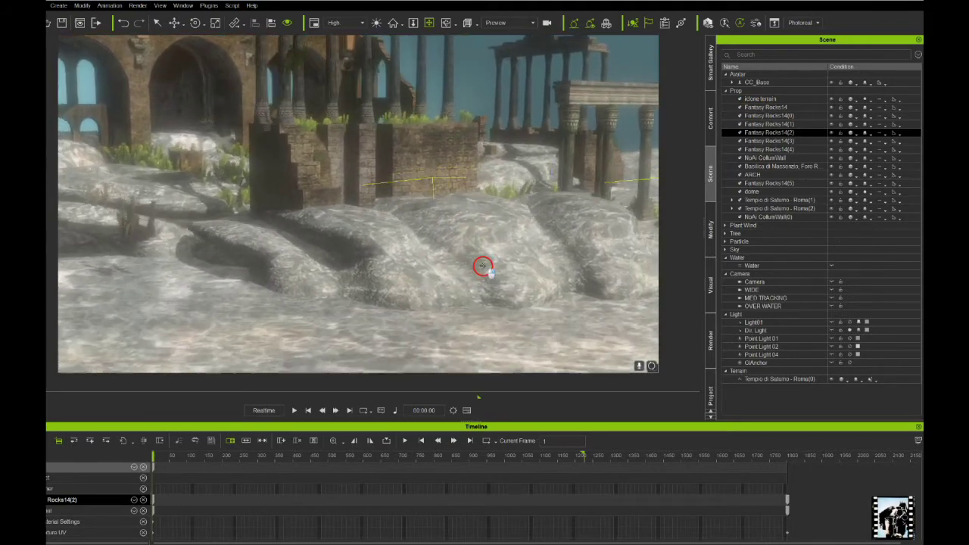
{"action": "scroll", "coordinate": [483, 264], "scroll_direction": "up", "scroll_amount": 1}
{"action": "scroll", "coordinate": [482, 264], "scroll_direction": "up", "scroll_amount": 3}
{"action": "scroll", "coordinate": [485, 261], "scroll_direction": "up", "scroll_amount": 3}
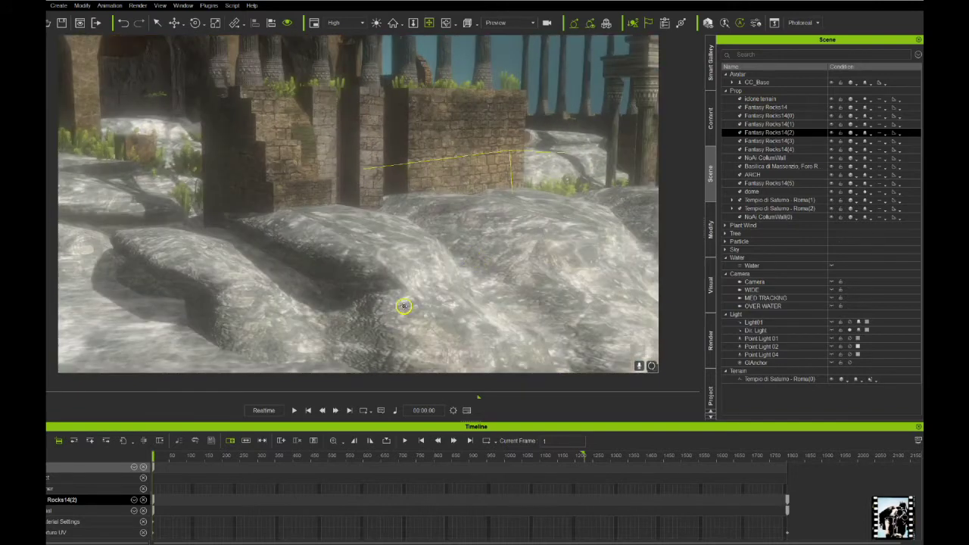
{"action": "key", "text": "space"}
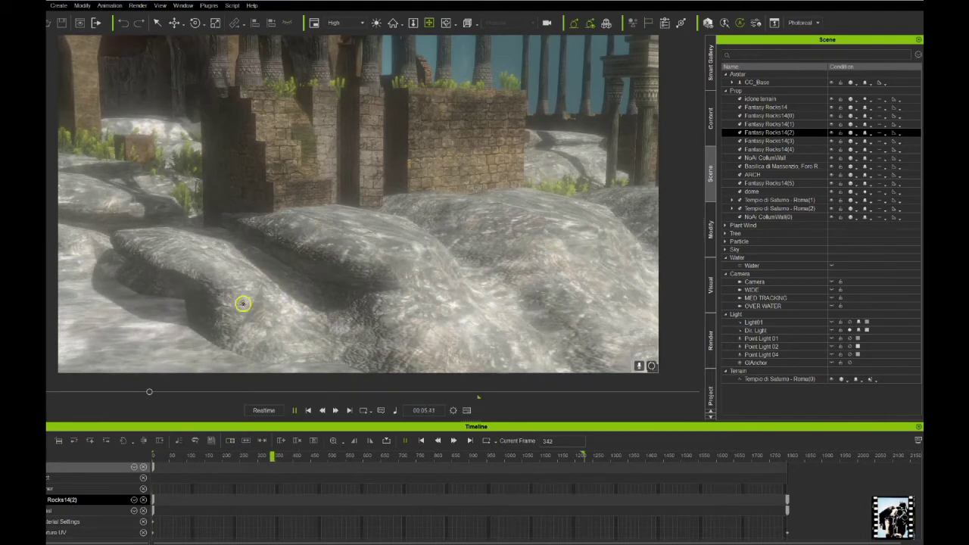
{"action": "left_click", "coordinate": [308, 411]}
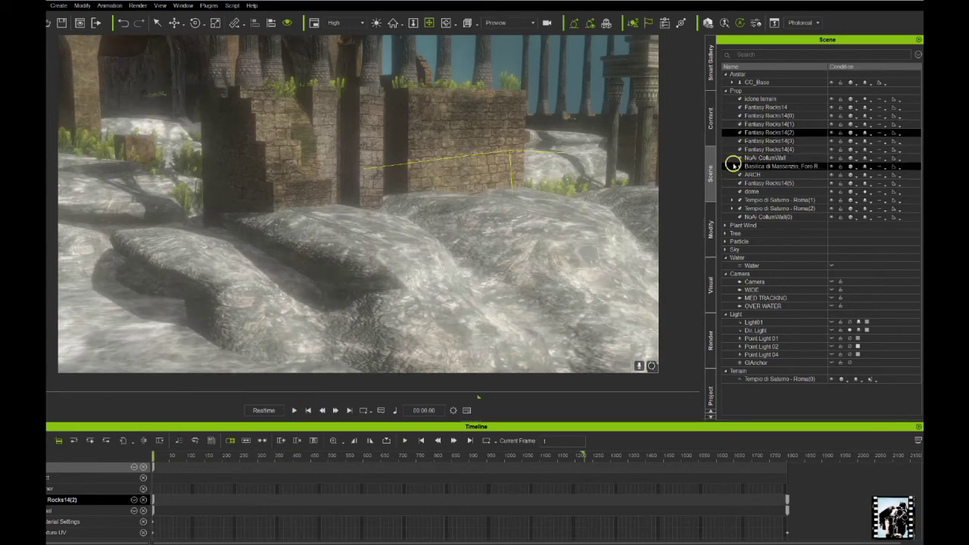
Select the dome prop in the scene and examine the backdrop around the ruins from several angles
{"action": "left_click_drag", "start_coordinate": [460, 181], "coordinate": [470, 214]}
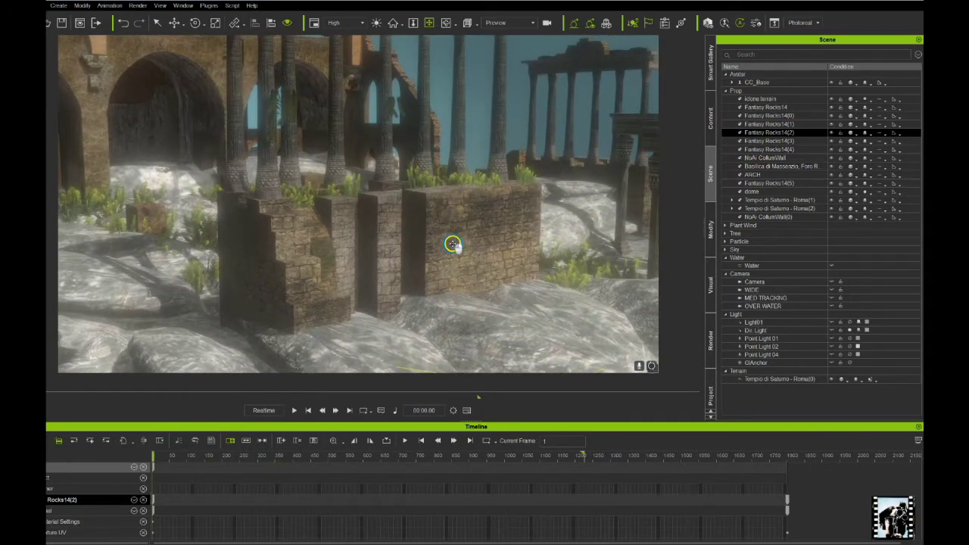
{"action": "right_click_drag", "start_coordinate": [451, 244], "coordinate": [455, 258]}
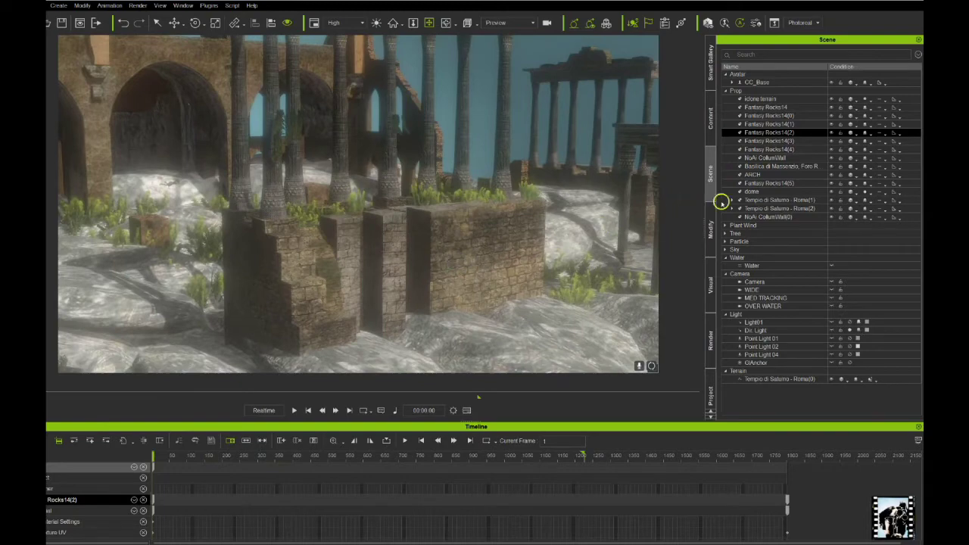
{"action": "left_click", "coordinate": [750, 191]}
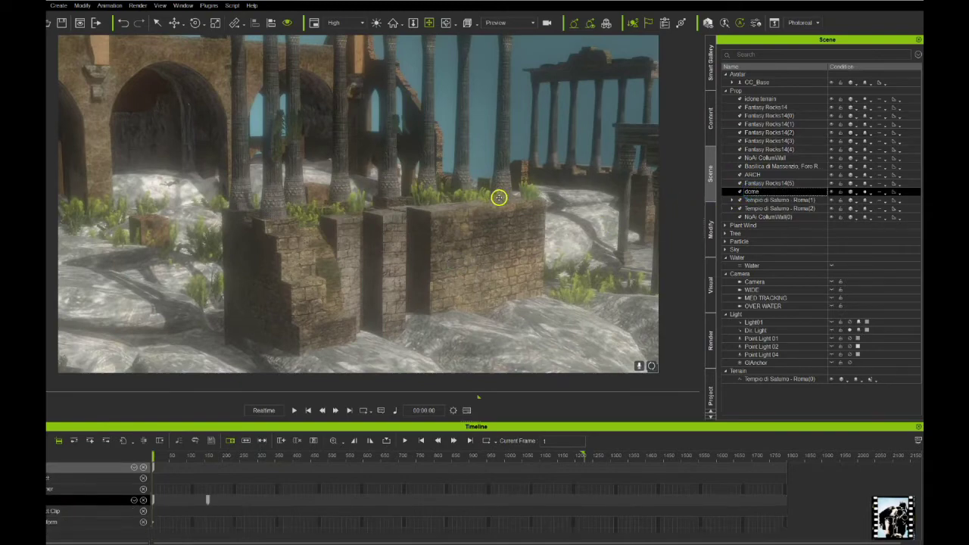
{"action": "middle_click_drag", "start_coordinate": [499, 207], "coordinate": [452, 234]}
{"action": "scroll", "coordinate": [452, 231], "scroll_direction": "down", "scroll_amount": 5}
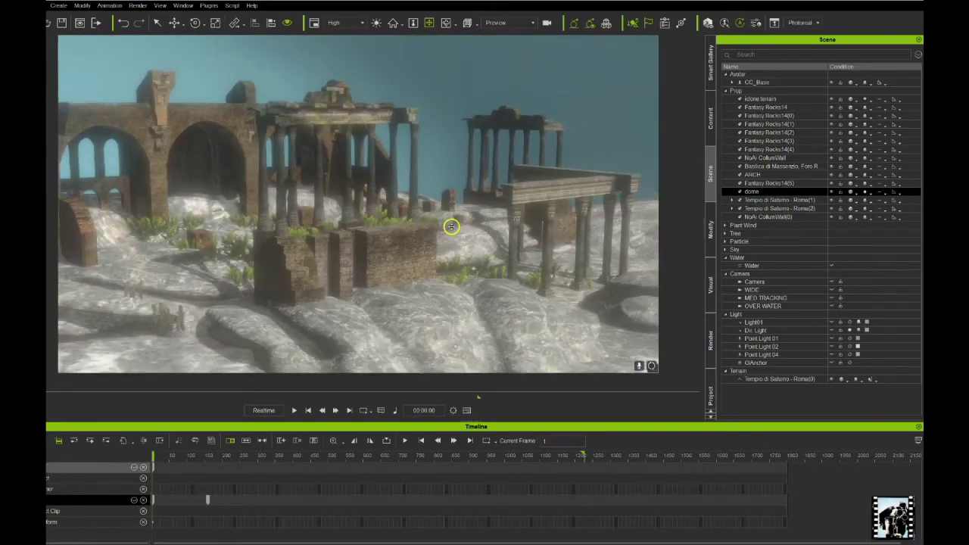
{"action": "right_click_drag", "start_coordinate": [451, 225], "coordinate": [472, 201]}
{"action": "scroll", "coordinate": [466, 202], "scroll_direction": "up", "scroll_amount": 10}
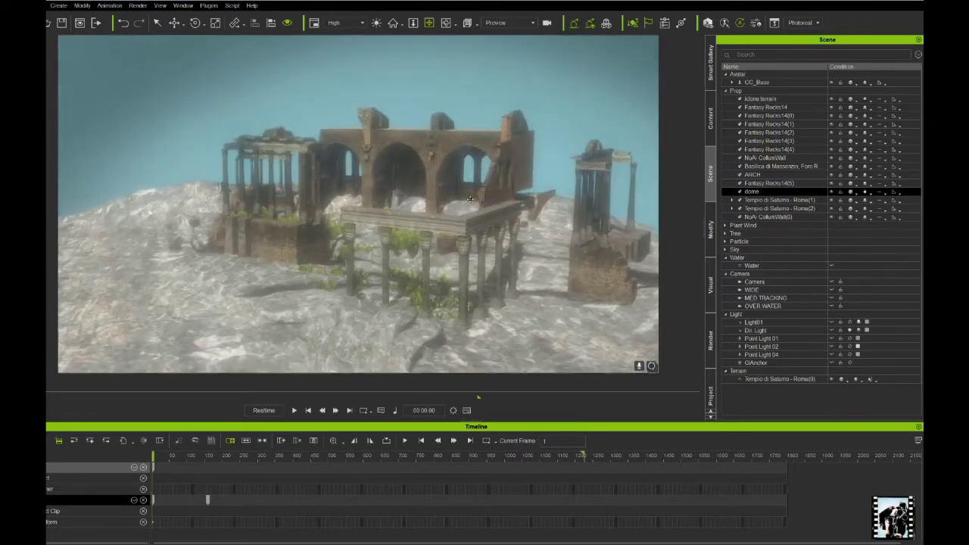
{"action": "mouse_move", "coordinate": [469, 199]}
{"action": "right_mouse_down"}
{"action": "mouse_move", "coordinate": [467, 233]}
{"action": "mouse_move", "coordinate": [476, 201]}
{"action": "mouse_move", "coordinate": [491, 205]}
{"action": "mouse_move", "coordinate": [481, 212]}
{"action": "right_mouse_up"}
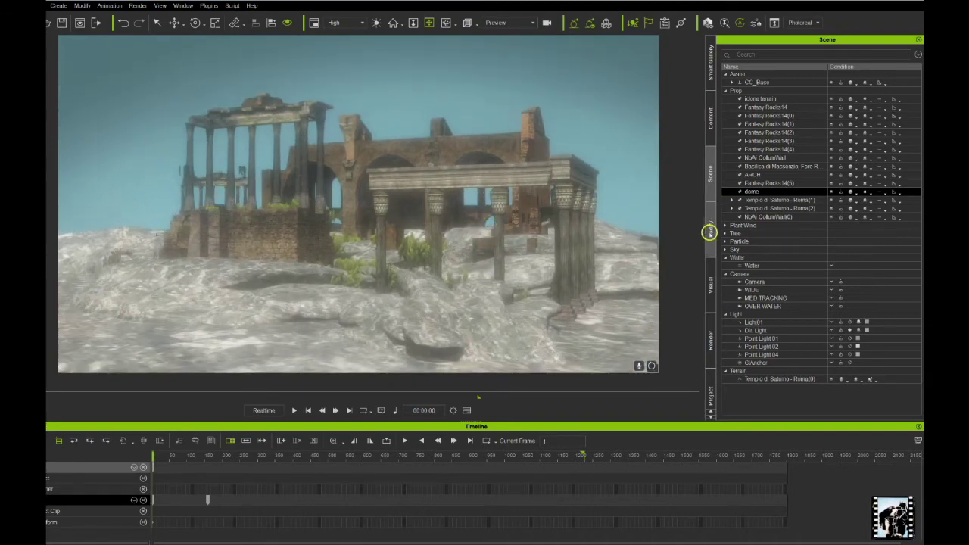
Turn on the scene's fog and view its effect on the columns, brick wall and arches up close
{"action": "left_click", "coordinate": [710, 232]}
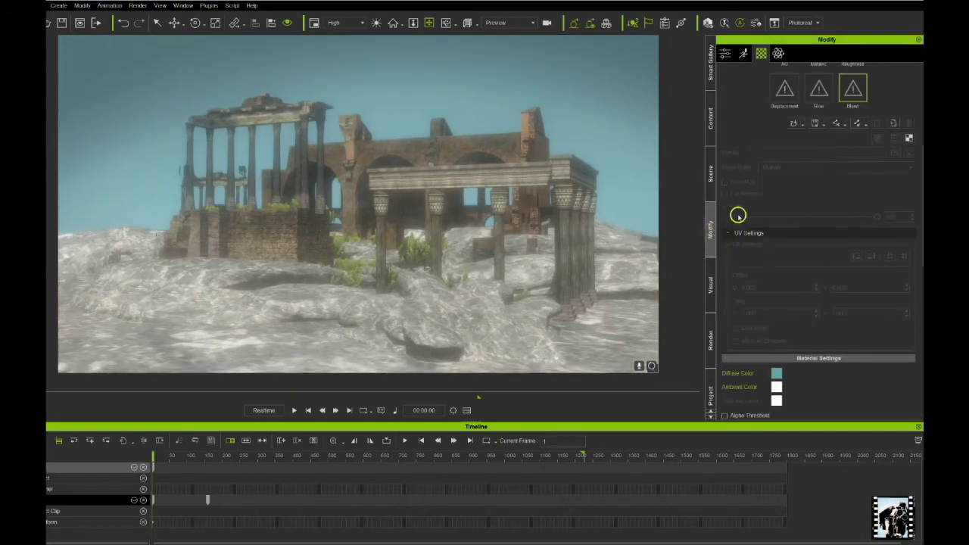
{"action": "left_click", "coordinate": [709, 285]}
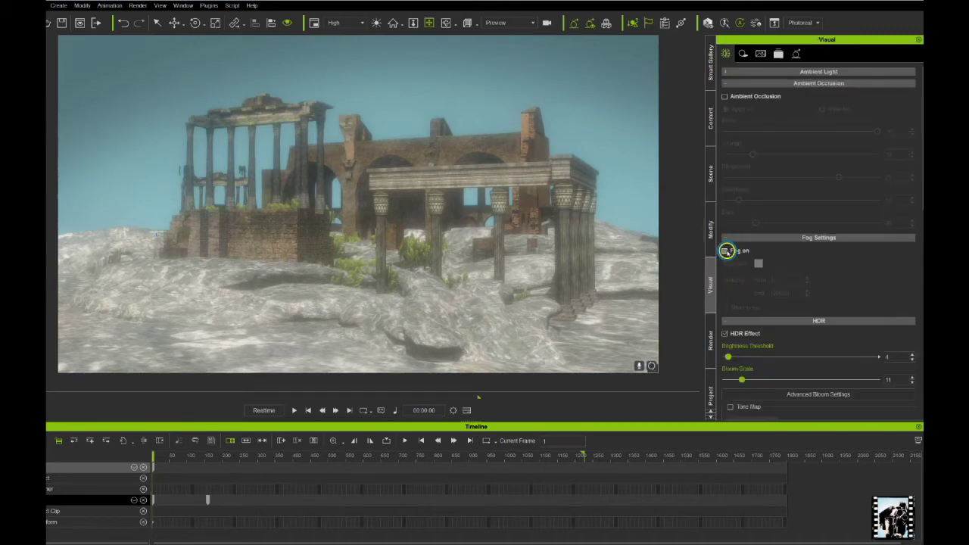
{"action": "left_click", "coordinate": [725, 250]}
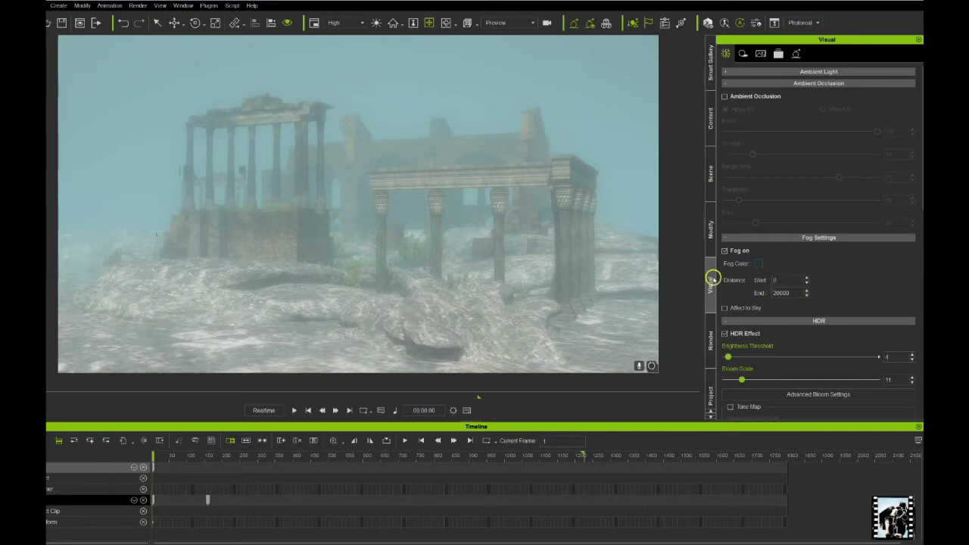
{"action": "scroll", "coordinate": [532, 265], "scroll_direction": "up", "scroll_amount": 5}
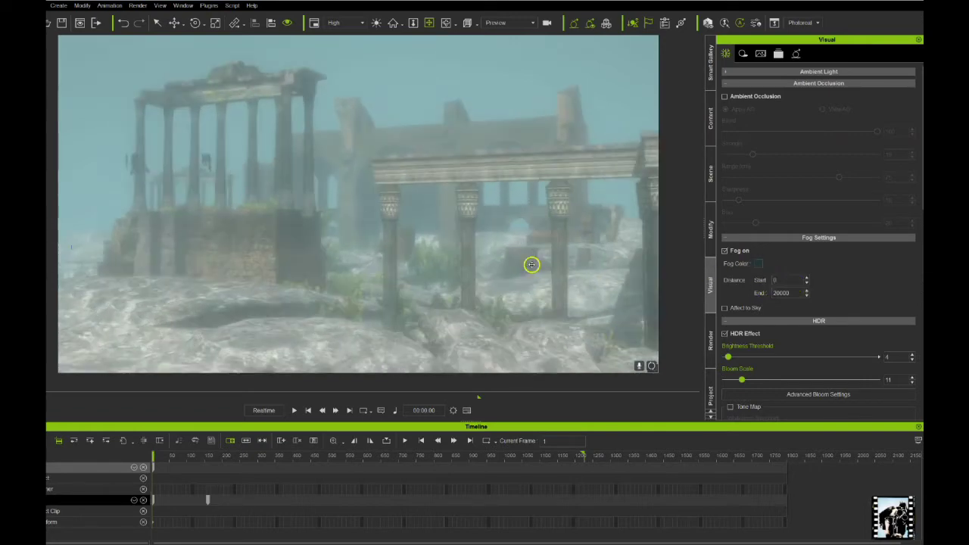
{"action": "middle_click_drag", "start_coordinate": [511, 252], "coordinate": [629, 238]}
{"action": "left_click_drag", "start_coordinate": [495, 242], "coordinate": [575, 266]}
{"action": "right_click_drag", "start_coordinate": [535, 273], "coordinate": [512, 276]}
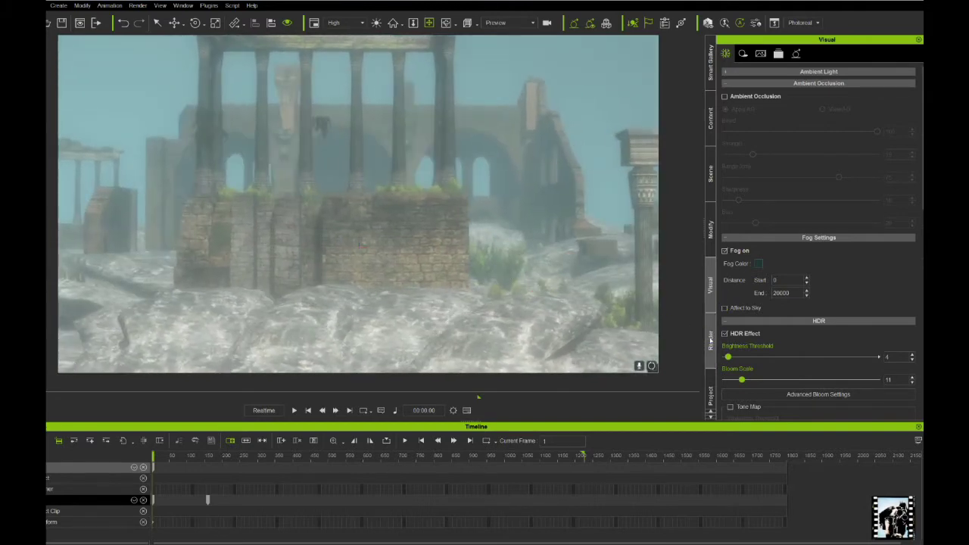
Check the 2D background settings of the project, and turn off the Dir. Light in the scene
{"action": "left_click", "coordinate": [710, 379]}
{"action": "scroll", "coordinate": [775, 324], "scroll_direction": "down", "scroll_amount": 2}
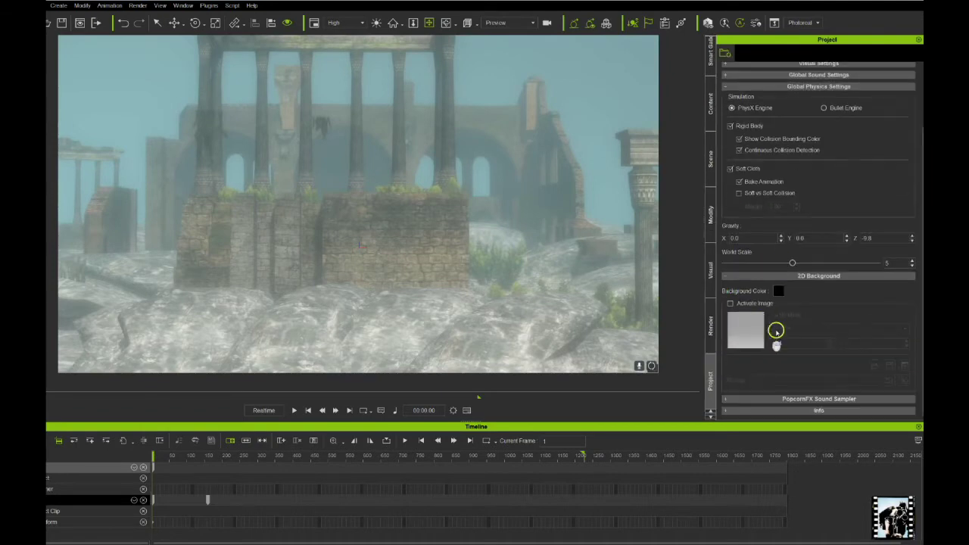
{"action": "left_click", "coordinate": [710, 161]}
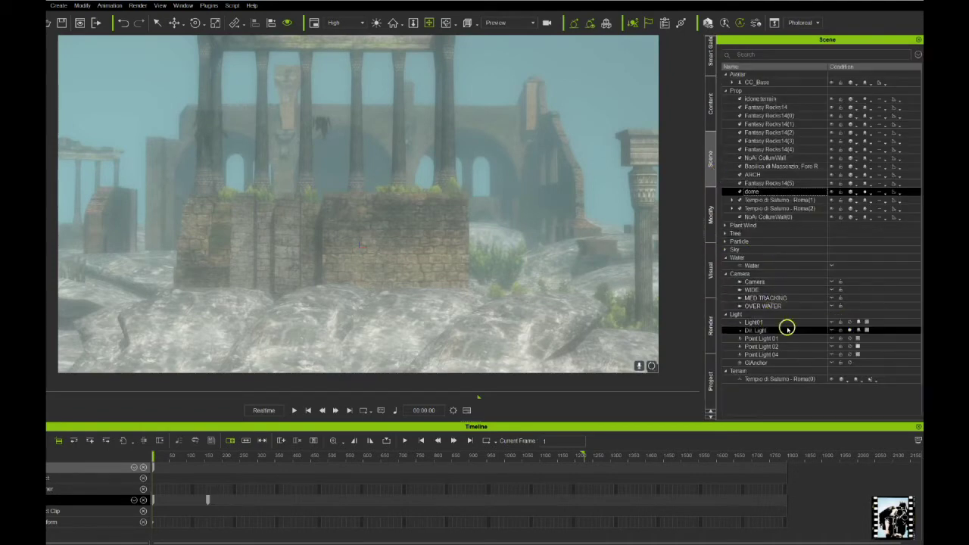
{"action": "left_click", "coordinate": [849, 330]}
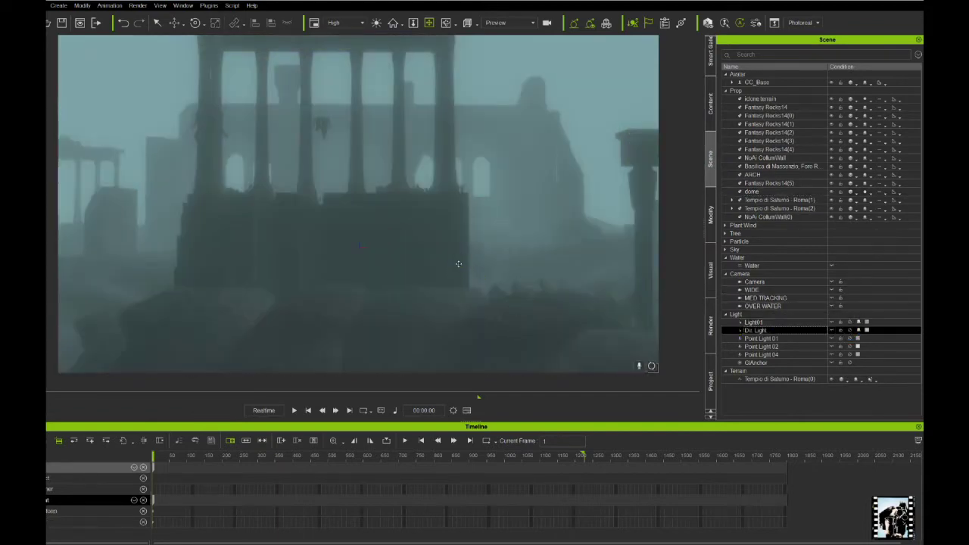
Examine the unlit brick wall, columns and arches up close, and review the fog settings
{"action": "right_click_drag", "start_coordinate": [459, 262], "coordinate": [460, 274]}
{"action": "scroll", "coordinate": [460, 269], "scroll_direction": "up", "scroll_amount": 3}
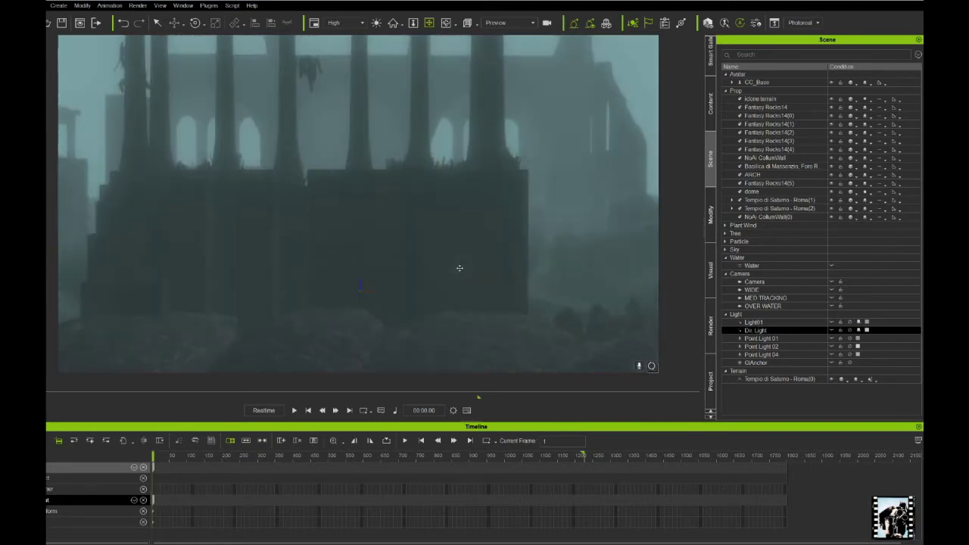
{"action": "scroll", "coordinate": [460, 268], "scroll_direction": "up", "scroll_amount": 5}
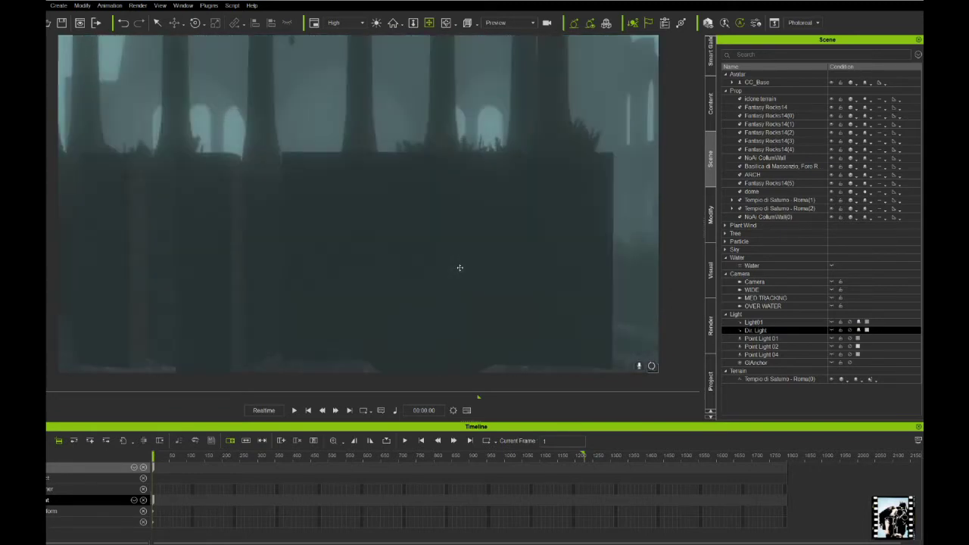
{"action": "scroll", "coordinate": [485, 282], "scroll_direction": "up", "scroll_amount": 5}
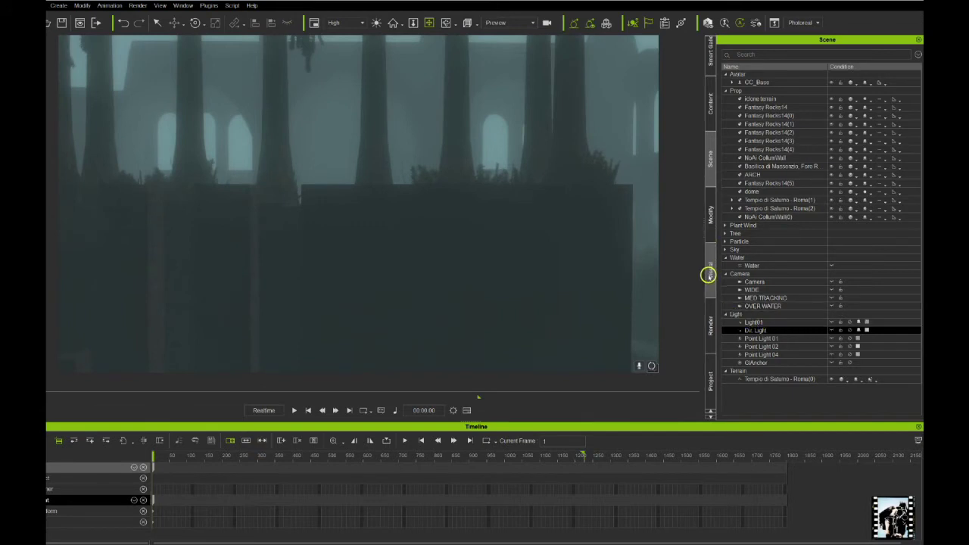
{"action": "left_click", "coordinate": [709, 274]}
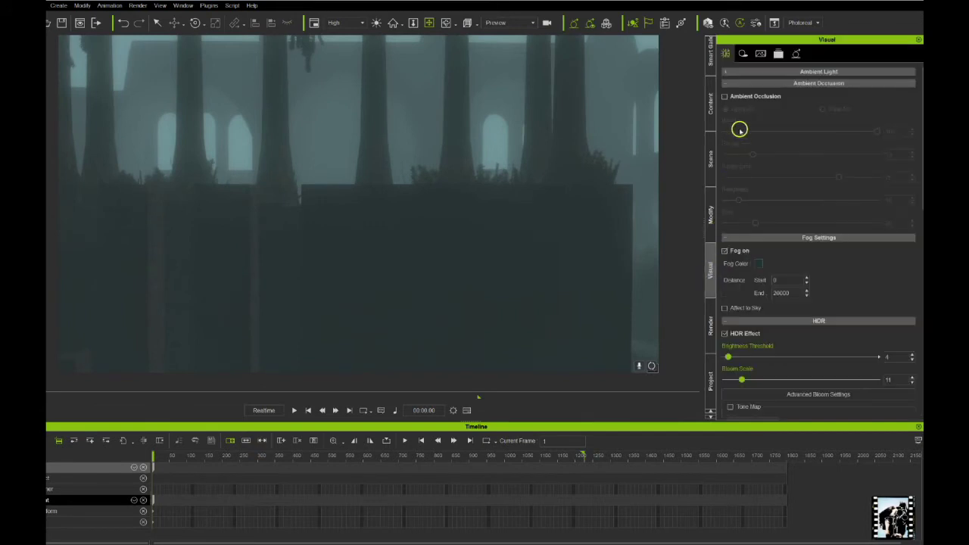
{"action": "left_click", "coordinate": [725, 253]}
{"action": "left_click_drag", "start_coordinate": [549, 262], "coordinate": [633, 299]}
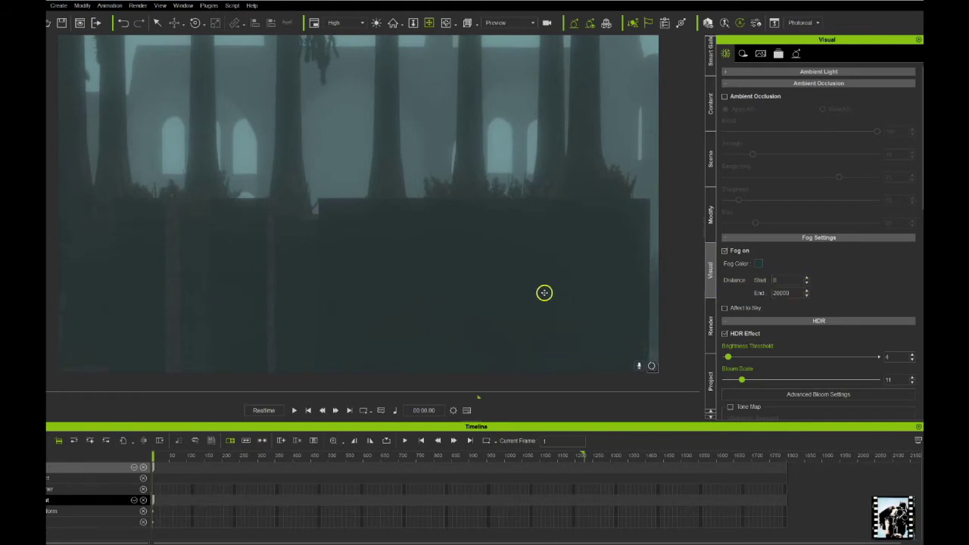
{"action": "left_click_drag", "start_coordinate": [542, 288], "coordinate": [575, 249]}
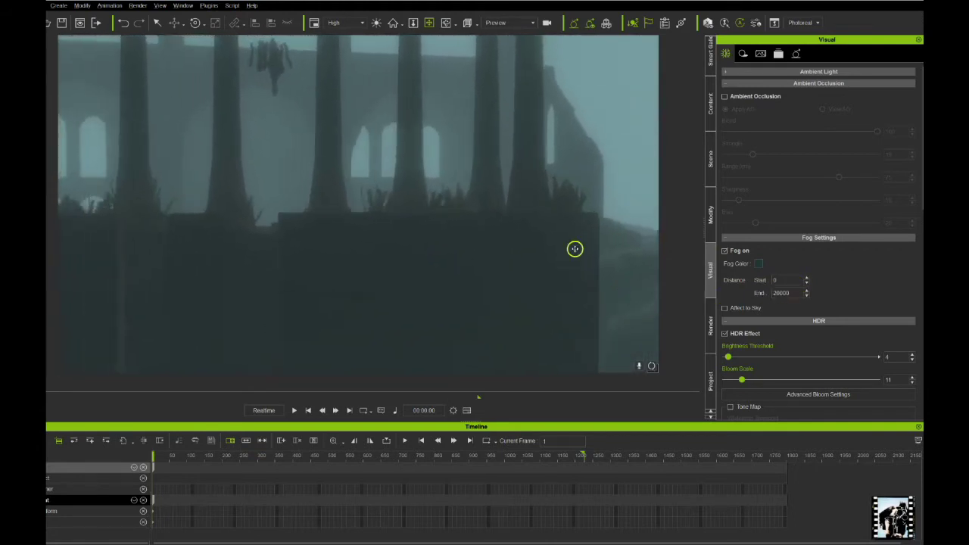
Expand the Tree category in the scene hierarchy to list the plant objects
{"action": "left_click", "coordinate": [712, 176]}
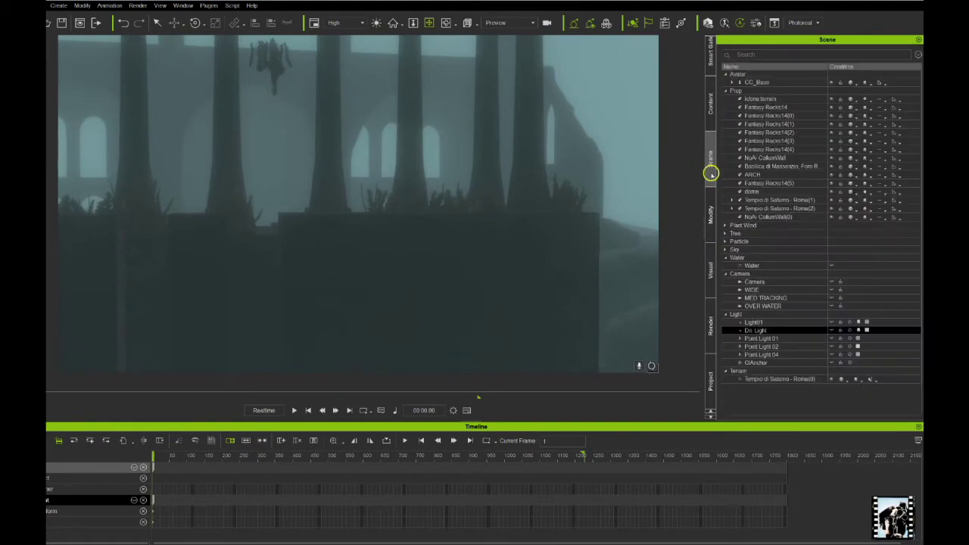
{"action": "left_click", "coordinate": [731, 296]}
{"action": "left_click", "coordinate": [741, 325]}
{"action": "left_click", "coordinate": [749, 346]}
{"action": "left_click", "coordinate": [749, 299]}
{"action": "left_click", "coordinate": [748, 265]}
{"action": "left_click", "coordinate": [739, 274]}
{"action": "left_click", "coordinate": [735, 249]}
{"action": "left_click", "coordinate": [730, 241]}
{"action": "left_click", "coordinate": [726, 233]}
{"action": "left_click", "coordinate": [724, 233]}
{"action": "left_click", "coordinate": [772, 242]}
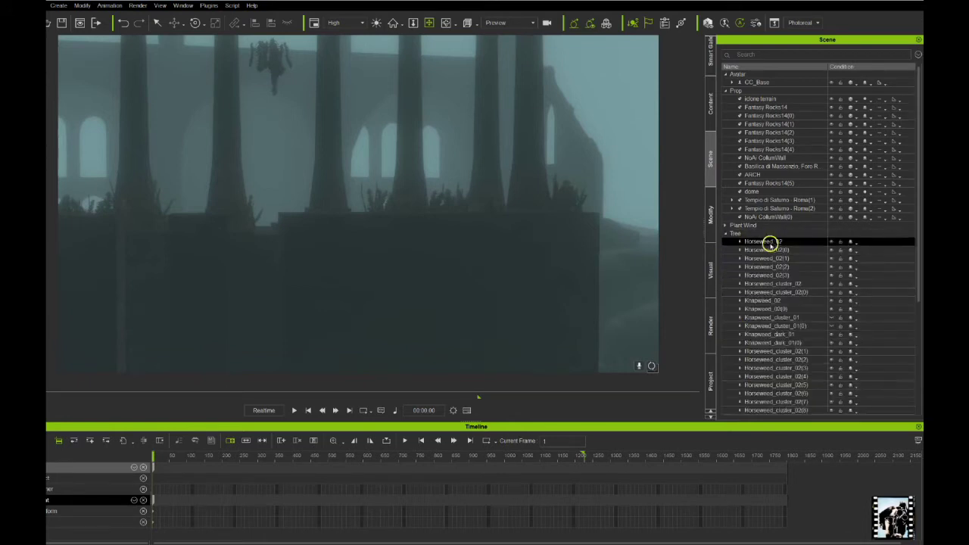
Make the hidden plants Knapweed_cluster_01 and Knapweed_cluster_01(0) visible among the temple columns
{"action": "left_click", "coordinate": [756, 324]}
{"action": "left_click", "coordinate": [767, 362]}
{"action": "left_click", "coordinate": [779, 318]}
{"action": "left_click", "coordinate": [762, 301]}
{"action": "left_click", "coordinate": [631, 299]}
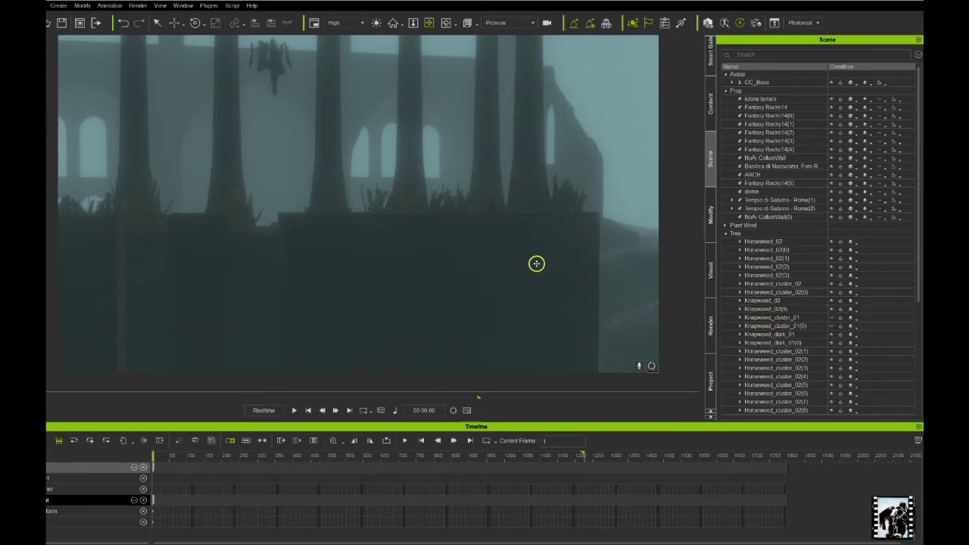
{"action": "left_click", "coordinate": [724, 272]}
{"action": "left_click", "coordinate": [414, 202]}
{"action": "left_click_drag", "start_coordinate": [452, 259], "coordinate": [625, 288]}
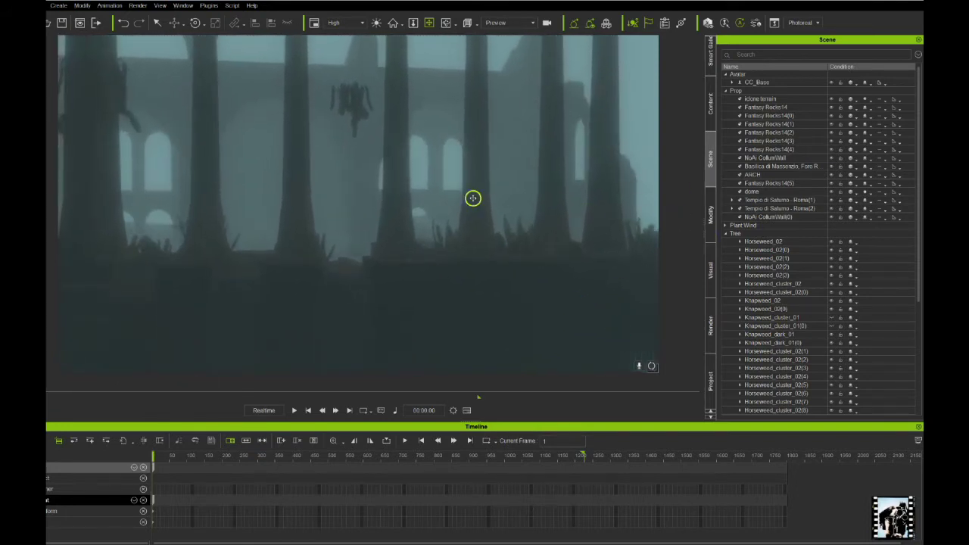
{"action": "left_click", "coordinate": [831, 318]}
{"action": "left_click", "coordinate": [832, 326]}
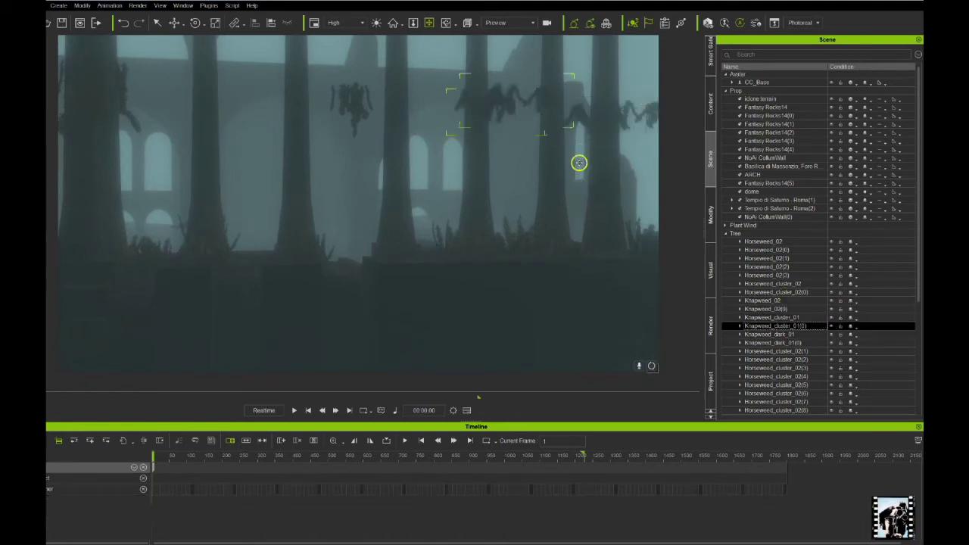
Play the animation through the MED TRACKING camera, and move the timeline back to frame 740
{"action": "left_click", "coordinate": [494, 22]}
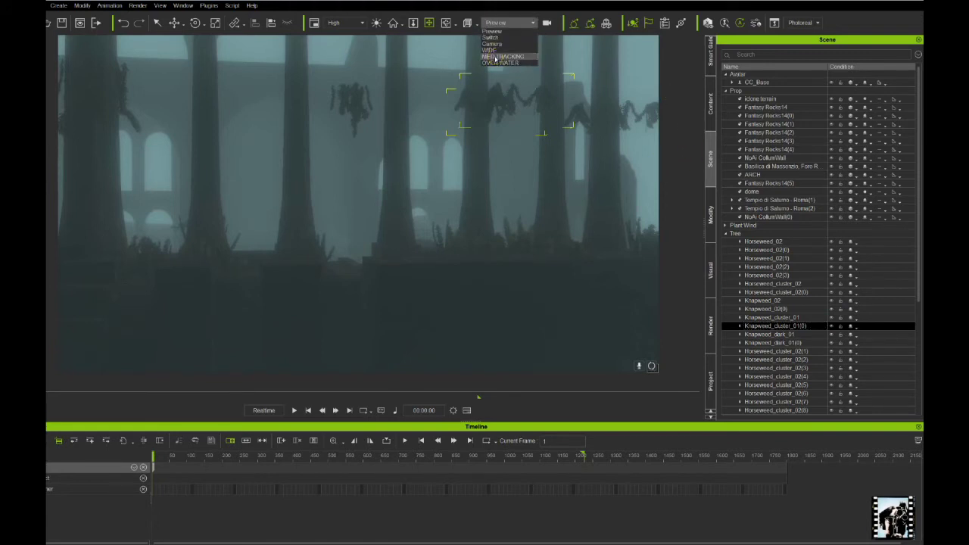
{"action": "left_click", "coordinate": [498, 57]}
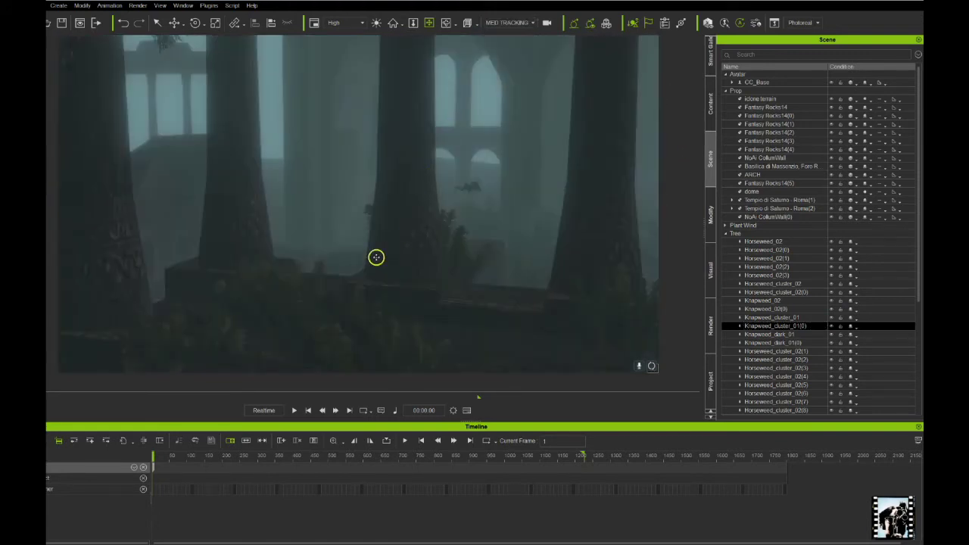
{"action": "key", "text": "space"}
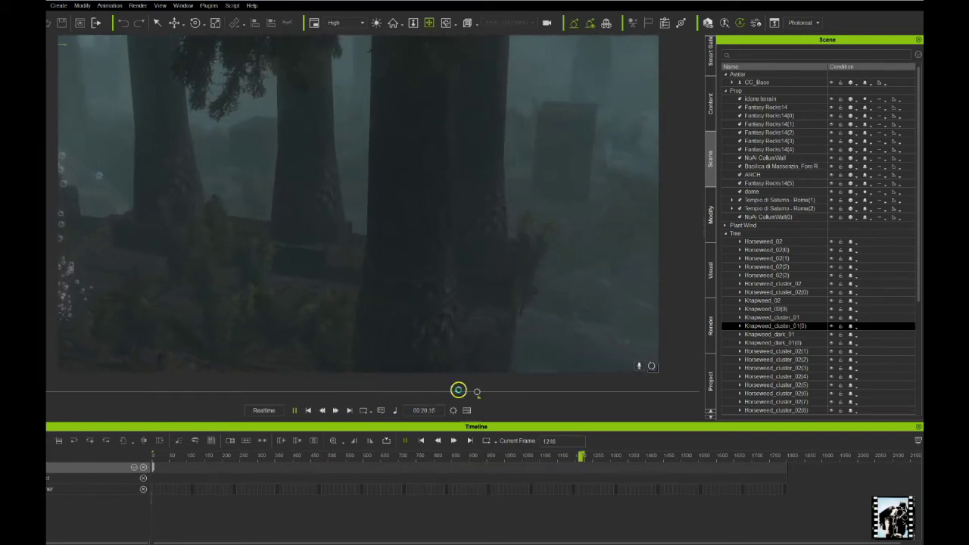
{"action": "left_click_drag", "start_coordinate": [386, 386], "coordinate": [298, 390]}
{"action": "left_click", "coordinate": [595, 329]}
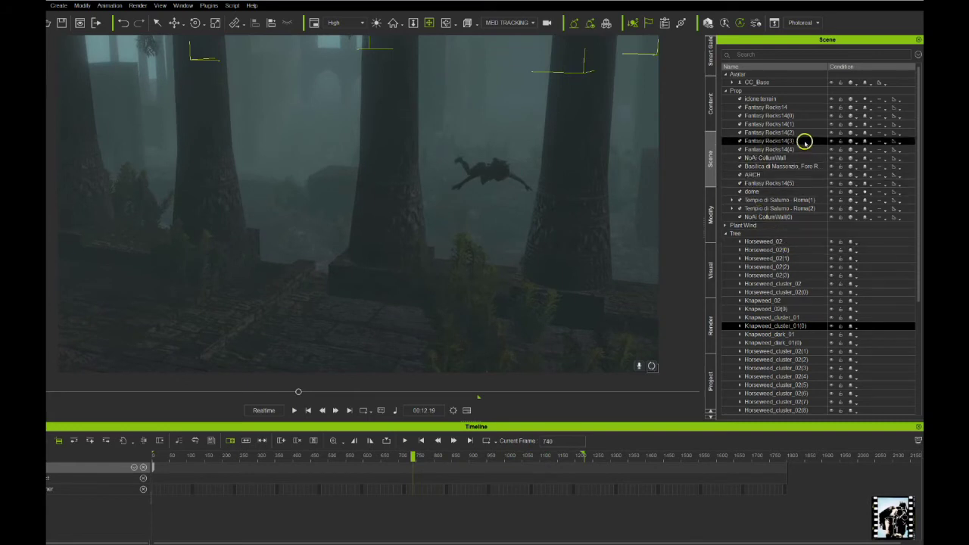
Expand the CC_Base avatar, and toggle its attached Bubble(0) and Point Light 03 visible and back to hidden
{"action": "left_click", "coordinate": [739, 83]}
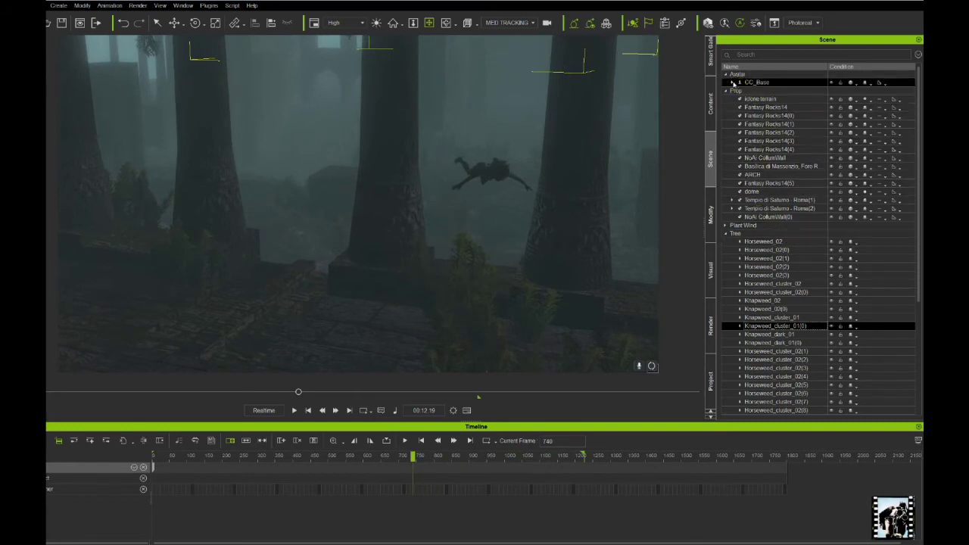
{"action": "left_click", "coordinate": [734, 83]}
{"action": "left_click", "coordinate": [774, 122]}
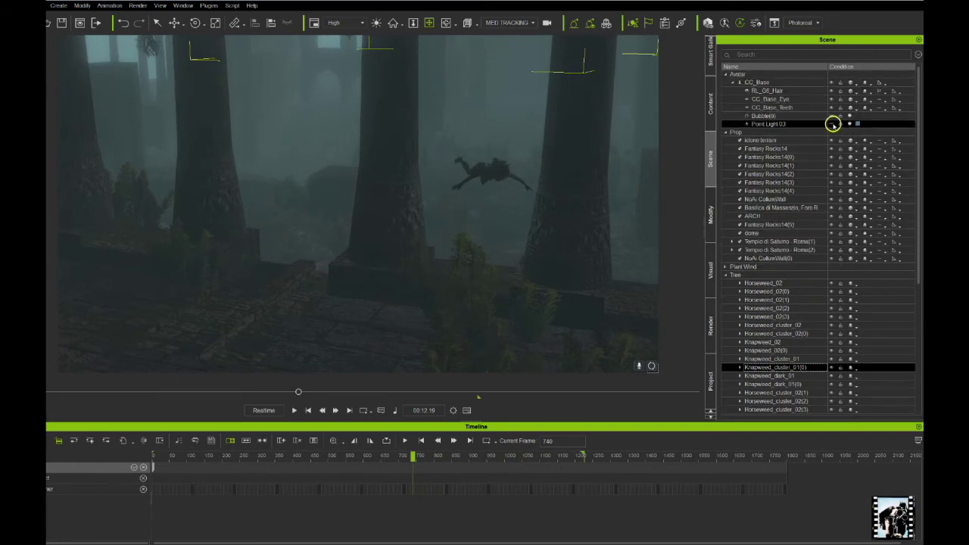
{"action": "left_click", "coordinate": [833, 123]}
{"action": "left_click", "coordinate": [831, 116]}
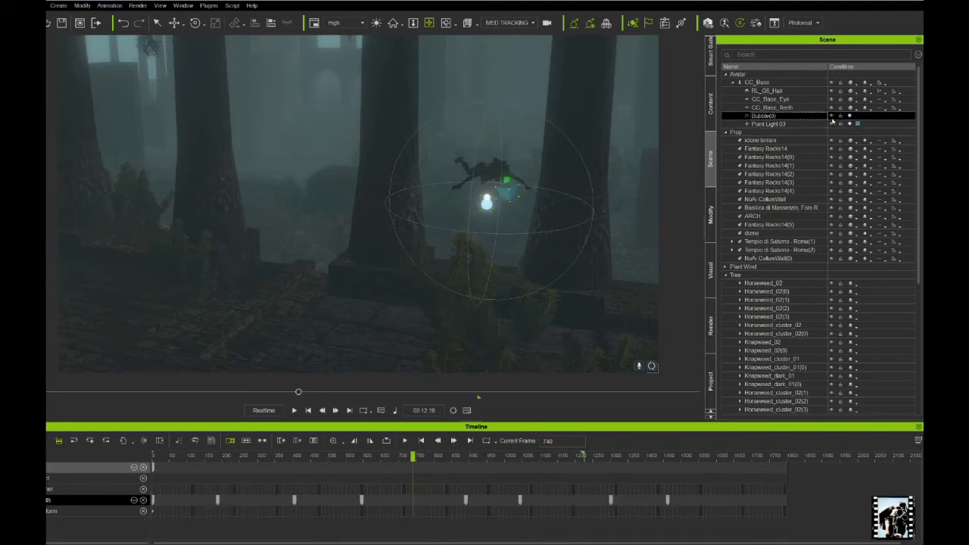
{"action": "left_click", "coordinate": [832, 123]}
{"action": "left_click", "coordinate": [830, 115]}
{"action": "left_click", "coordinate": [833, 124]}
{"action": "left_click", "coordinate": [831, 115]}
{"action": "left_click", "coordinate": [833, 123]}
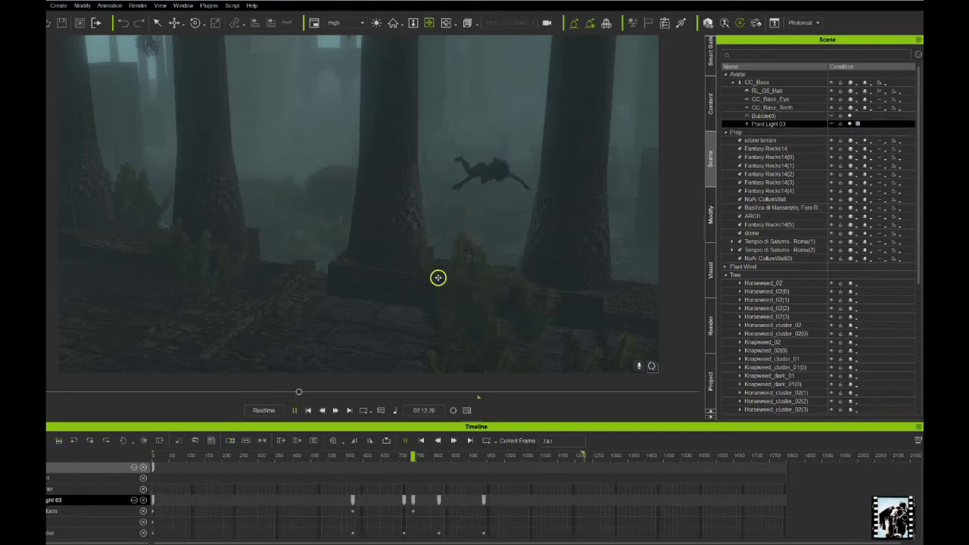
Play the swimmer's animation with the bubbles from frame 740, and move the timeline back to frame 125
{"action": "key", "text": "space"}
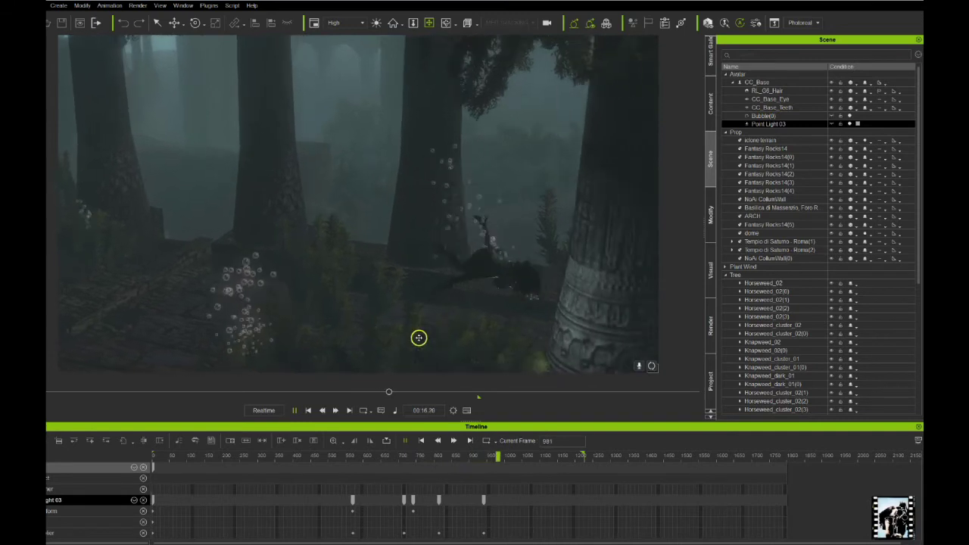
{"action": "key", "text": "space"}
{"action": "left_click_drag", "start_coordinate": [393, 391], "coordinate": [67, 368]}
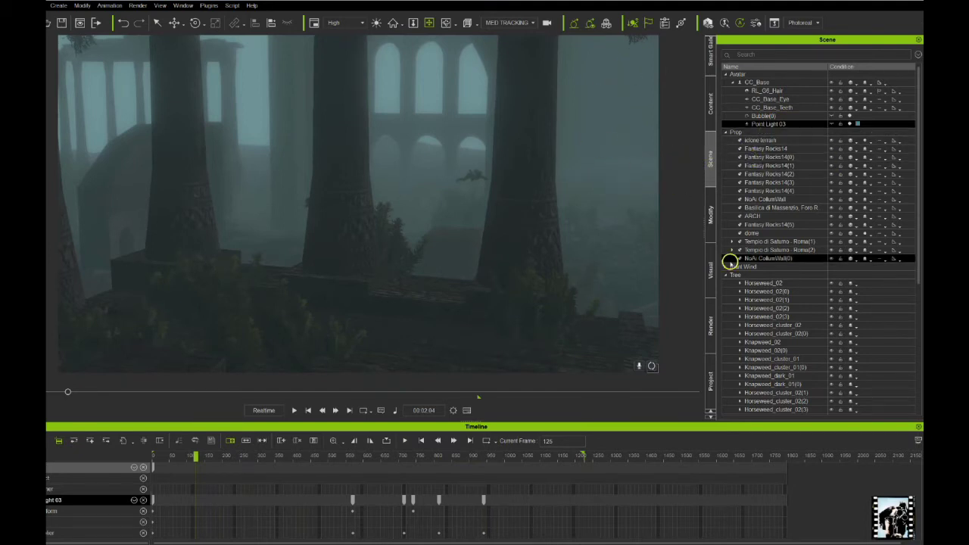
Collapse the Tree category, and select the Deep Water02 particle in the expanded Particle category
{"action": "scroll", "coordinate": [742, 295], "scroll_direction": "down", "scroll_amount": 3}
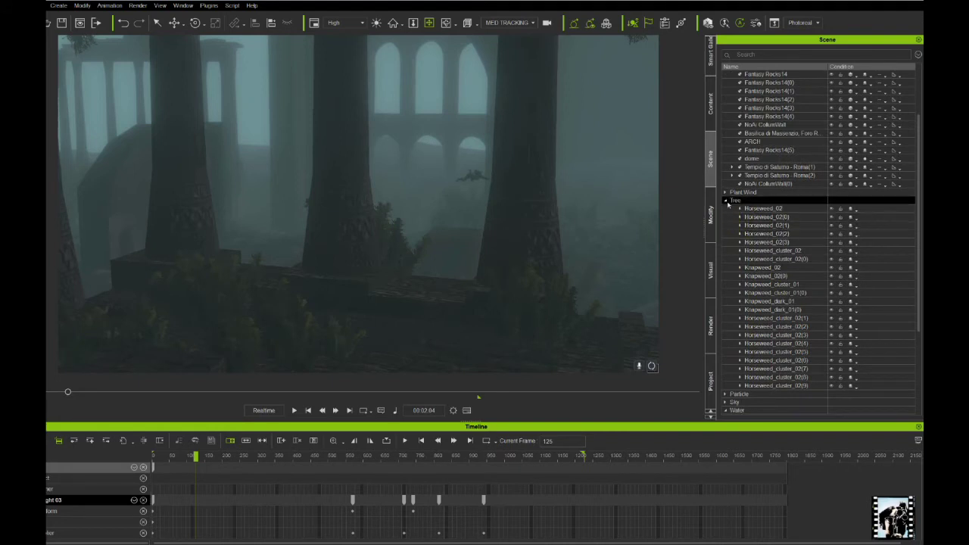
{"action": "left_click", "coordinate": [726, 200]}
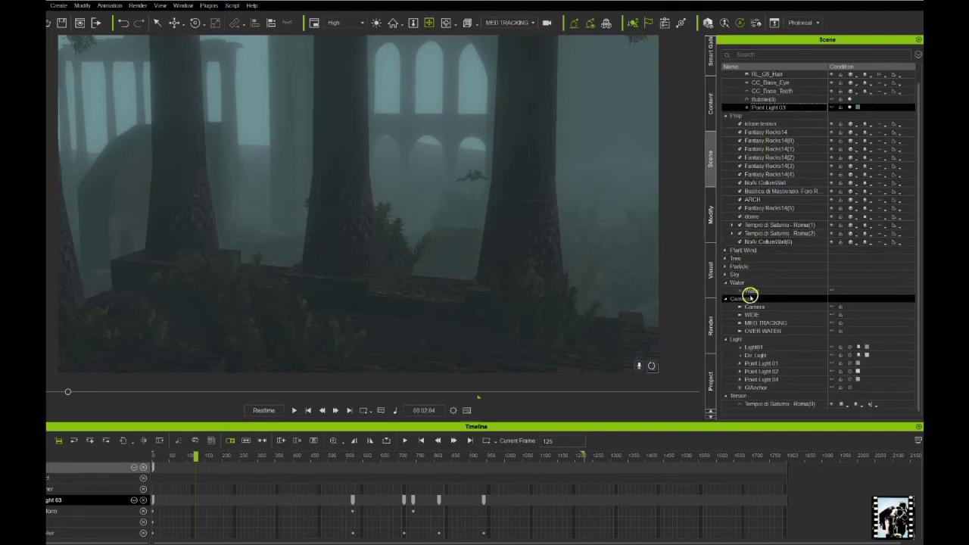
{"action": "left_click", "coordinate": [723, 266]}
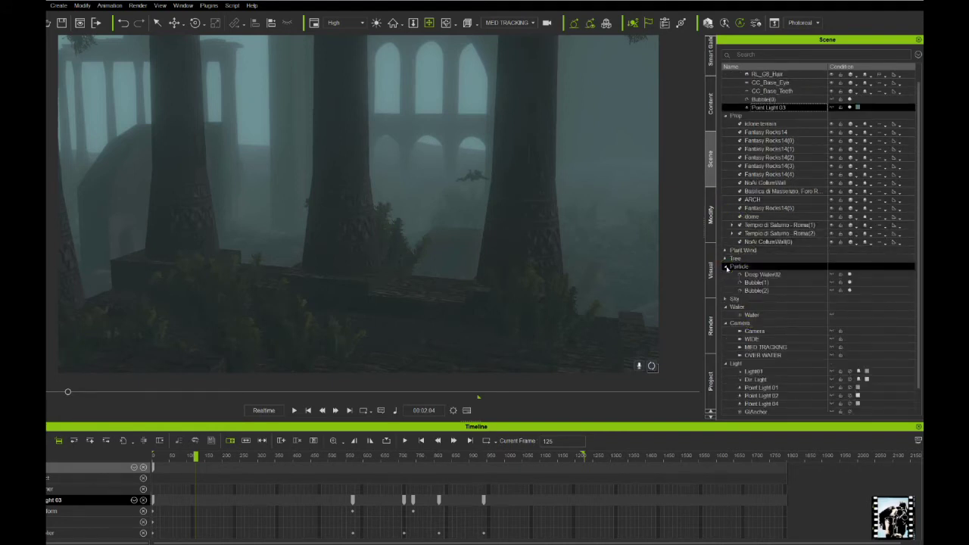
{"action": "left_click", "coordinate": [768, 276]}
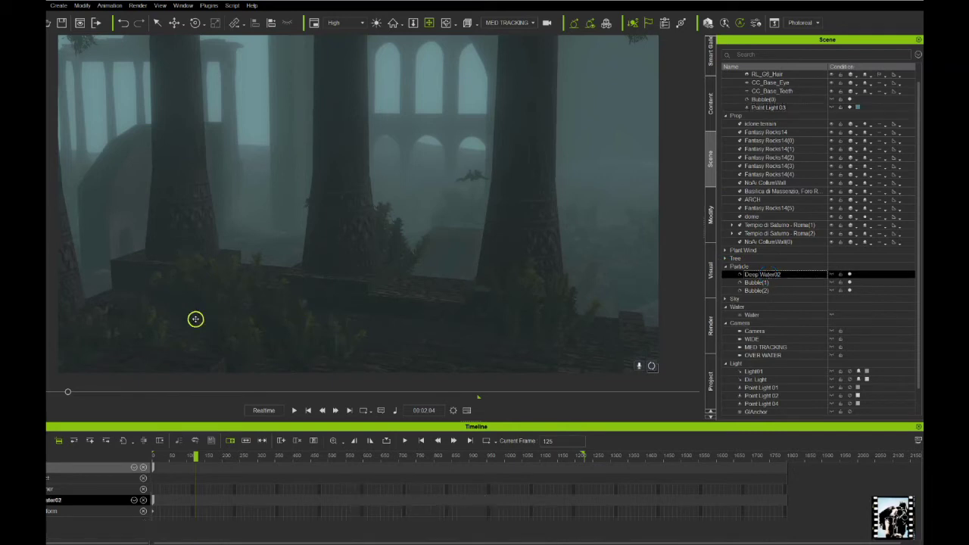
Play the tracking shot to view the Deep Water02 particles, and move the timeline back near the start
{"action": "left_click_drag", "start_coordinate": [67, 392], "coordinate": [81, 397]}
{"action": "key", "text": "space"}
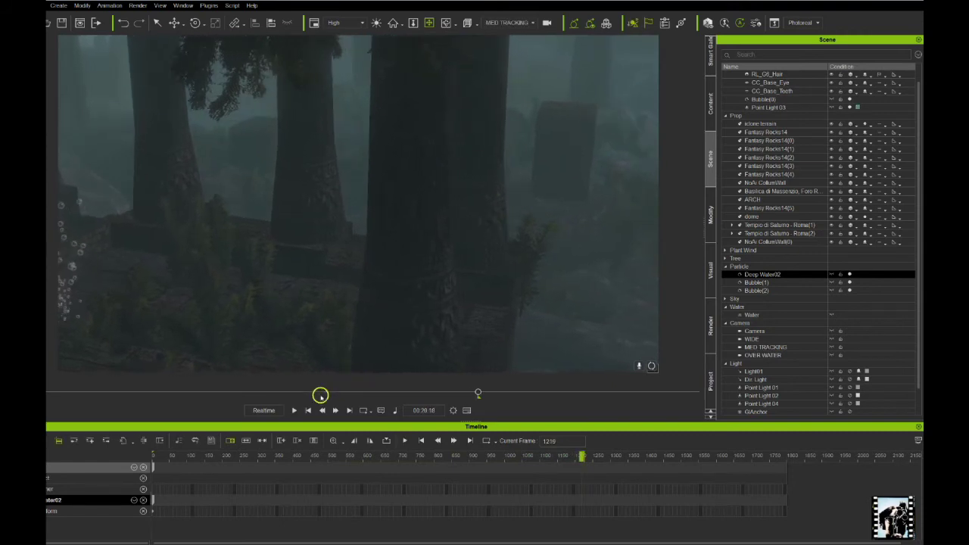
{"action": "left_click_drag", "start_coordinate": [478, 392], "coordinate": [92, 373]}
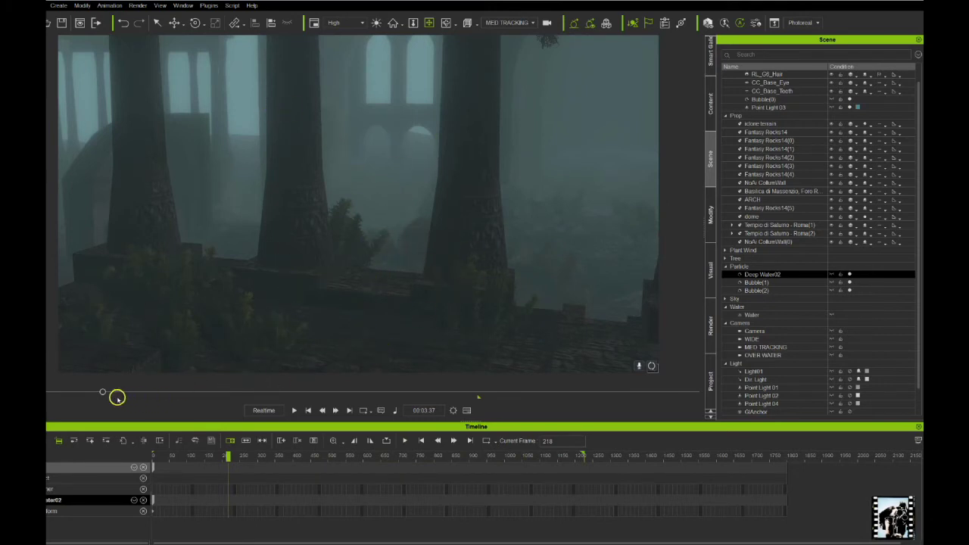
{"action": "left_click_drag", "start_coordinate": [104, 393], "coordinate": [94, 394]}
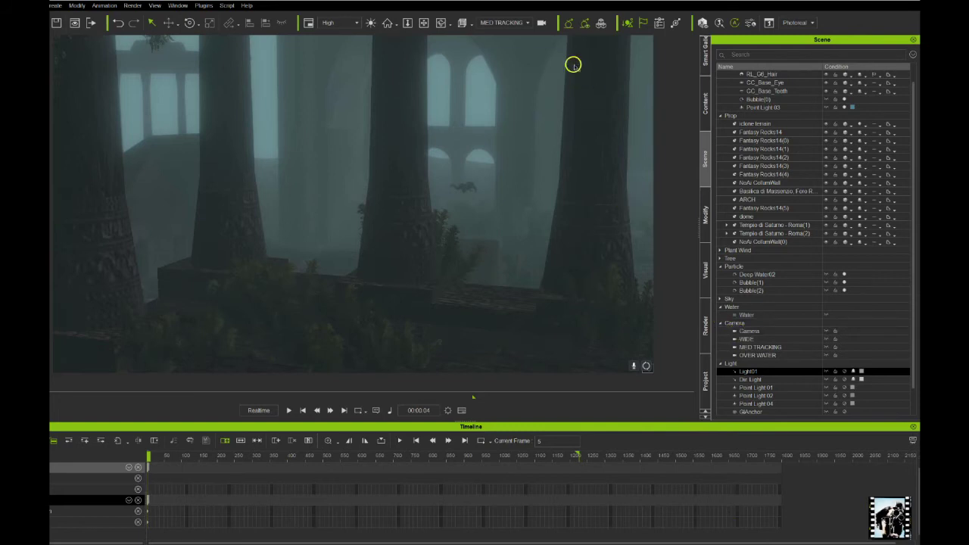
Switch the view to the OVER WATER camera, and turn the Dir. Light back on
{"action": "left_click", "coordinate": [506, 23]}
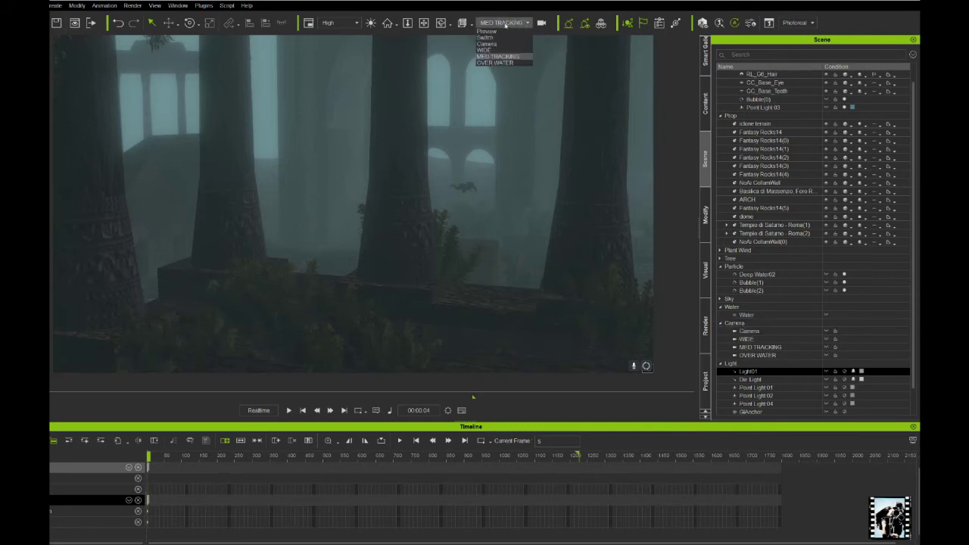
{"action": "left_click", "coordinate": [494, 63]}
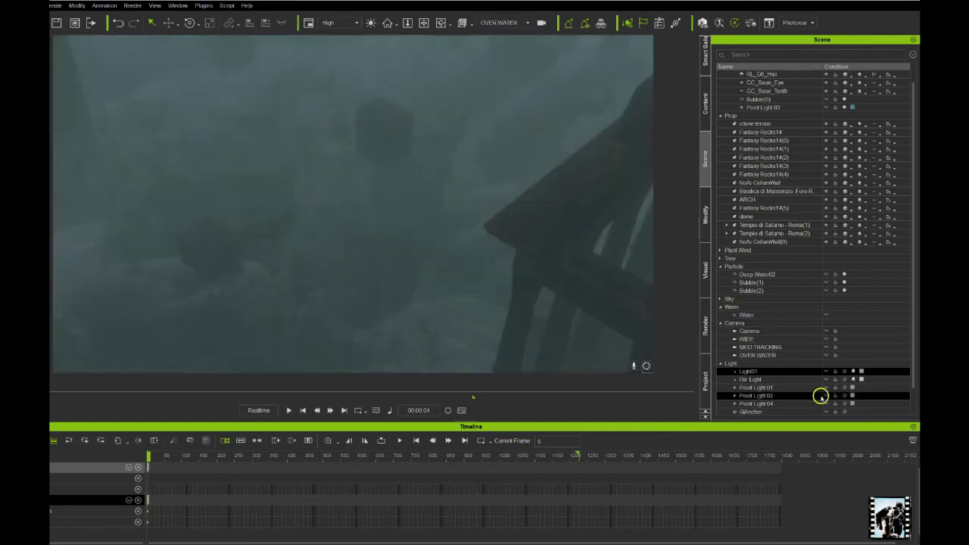
{"action": "left_click_drag", "start_coordinate": [850, 372], "coordinate": [846, 382]}
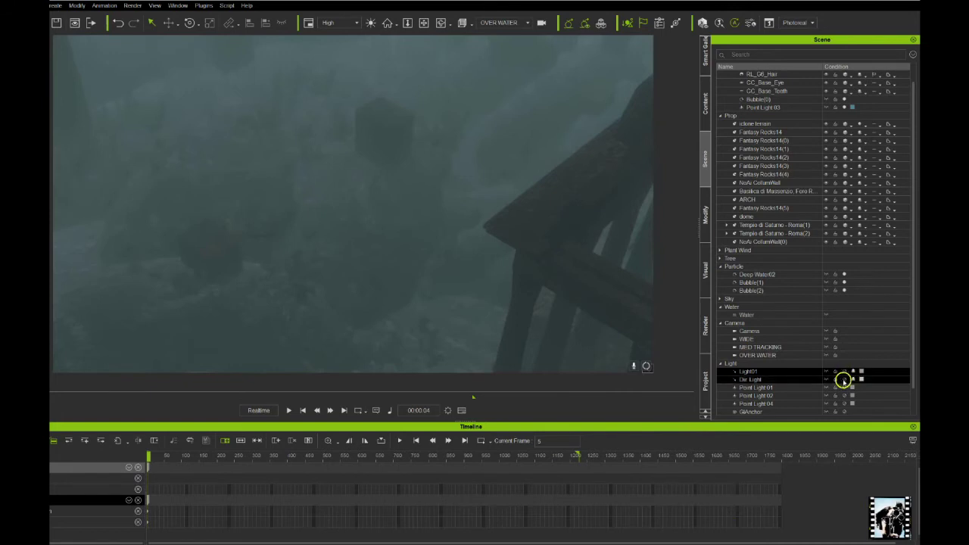
{"action": "left_click", "coordinate": [843, 381]}
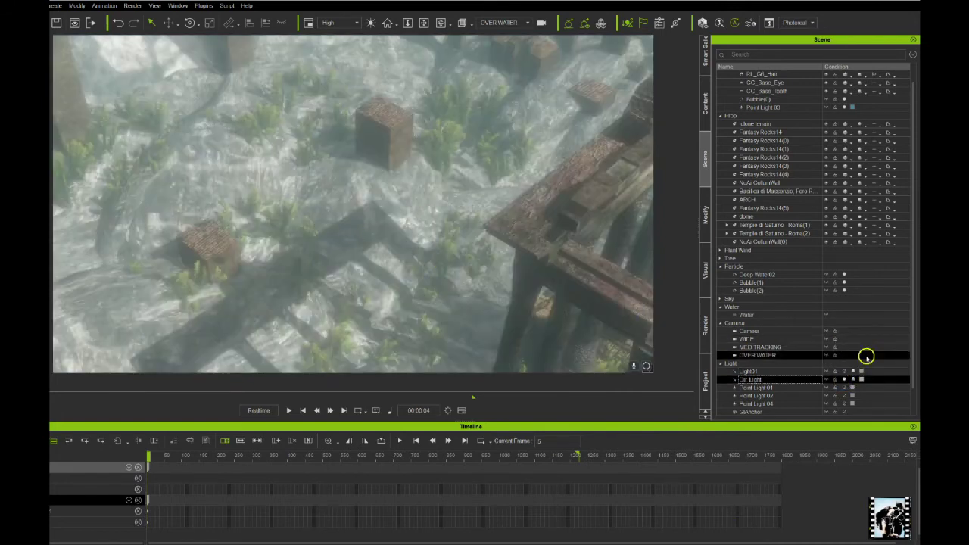
Rotate the Dir. Light to shift its shadows over the seabed, and set its color to pale beige #d1bcaa
{"action": "key", "text": "e"}
{"action": "left_click_drag", "start_coordinate": [440, 214], "coordinate": [423, 194]}
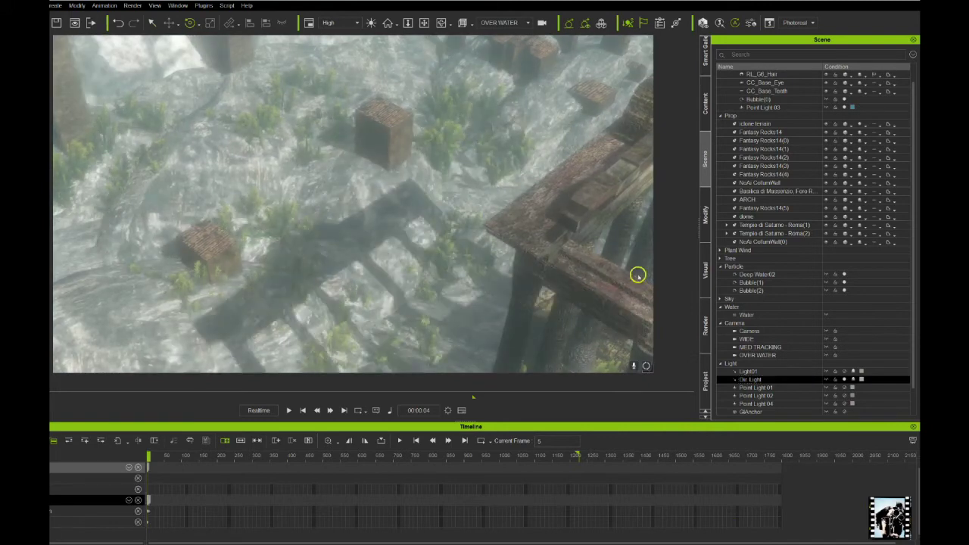
{"action": "left_click", "coordinate": [861, 379]}
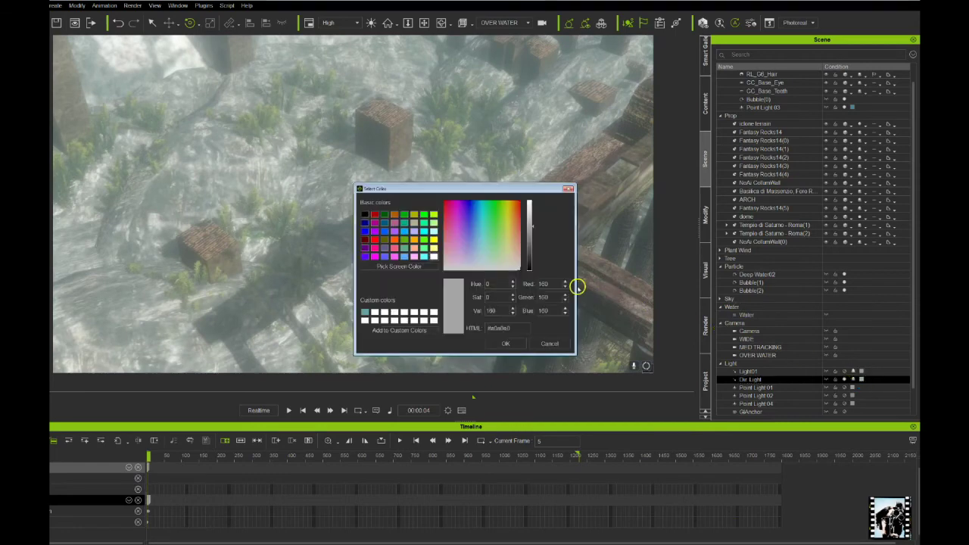
{"action": "left_click", "coordinate": [513, 239]}
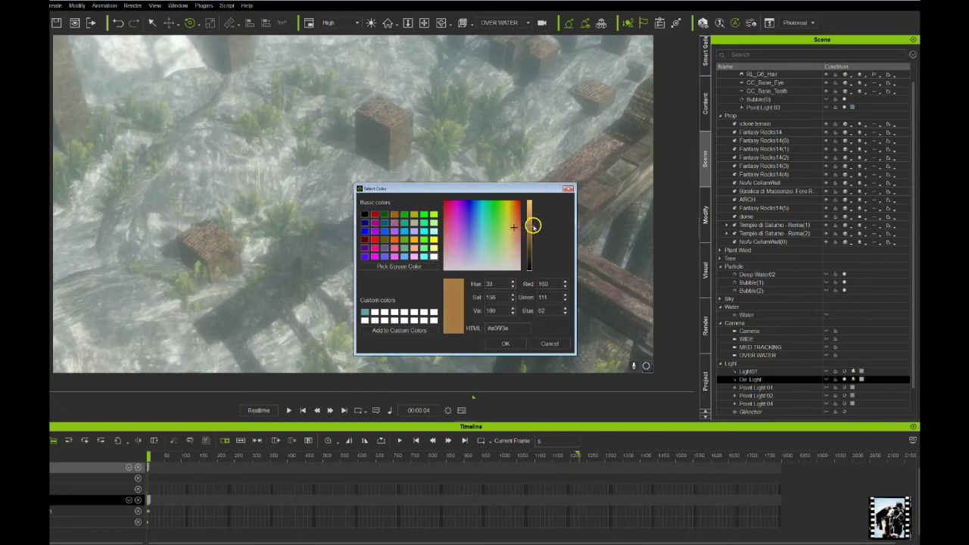
{"action": "left_click_drag", "start_coordinate": [533, 225], "coordinate": [532, 216]}
{"action": "left_click", "coordinate": [515, 254]}
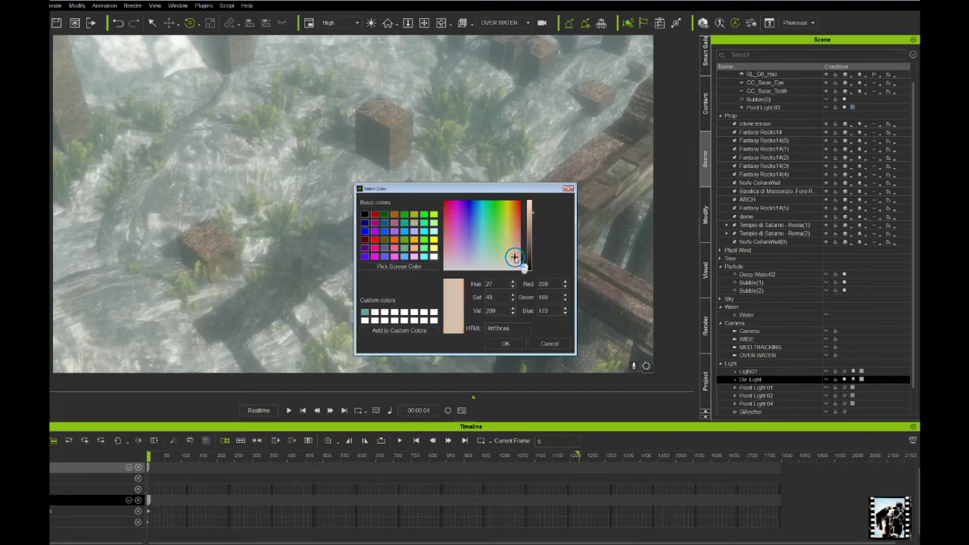
{"action": "left_click", "coordinate": [509, 343]}
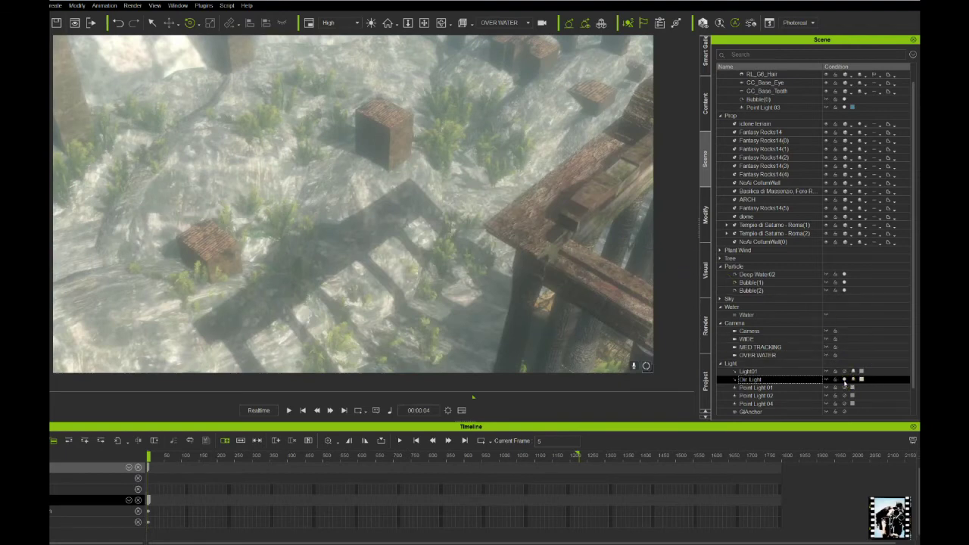
Turn the Dir. Light off and switch the view to the MED TRACKING camera
{"action": "left_click", "coordinate": [844, 380]}
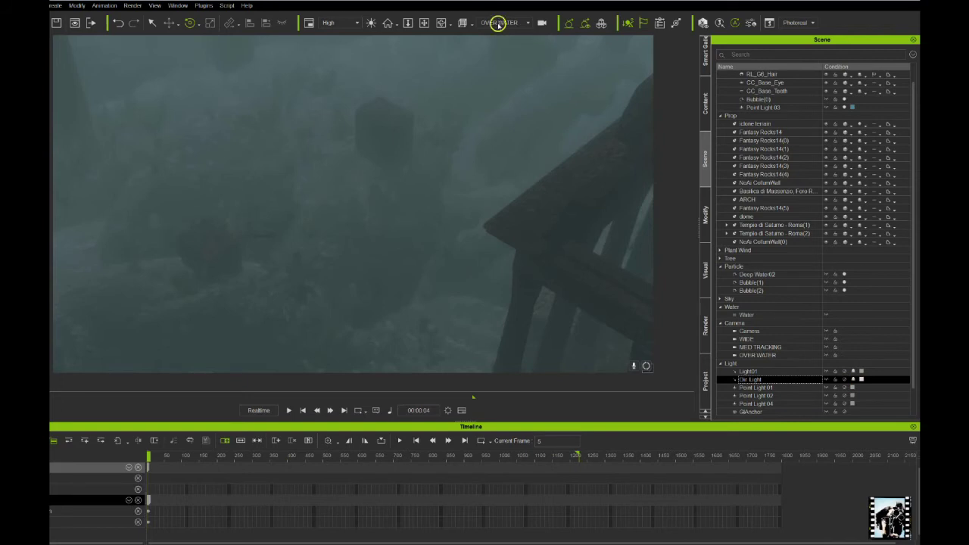
{"action": "left_click", "coordinate": [499, 24]}
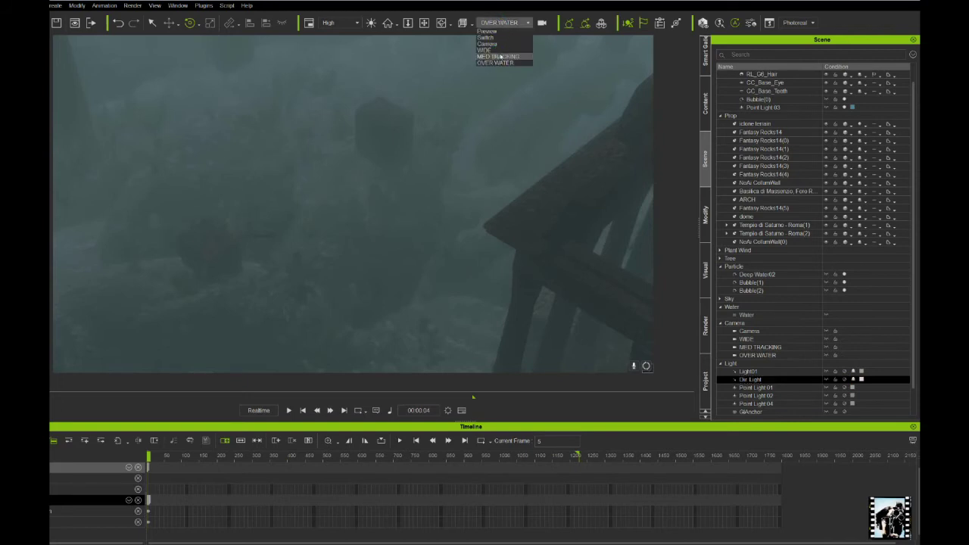
{"action": "left_click", "coordinate": [506, 58]}
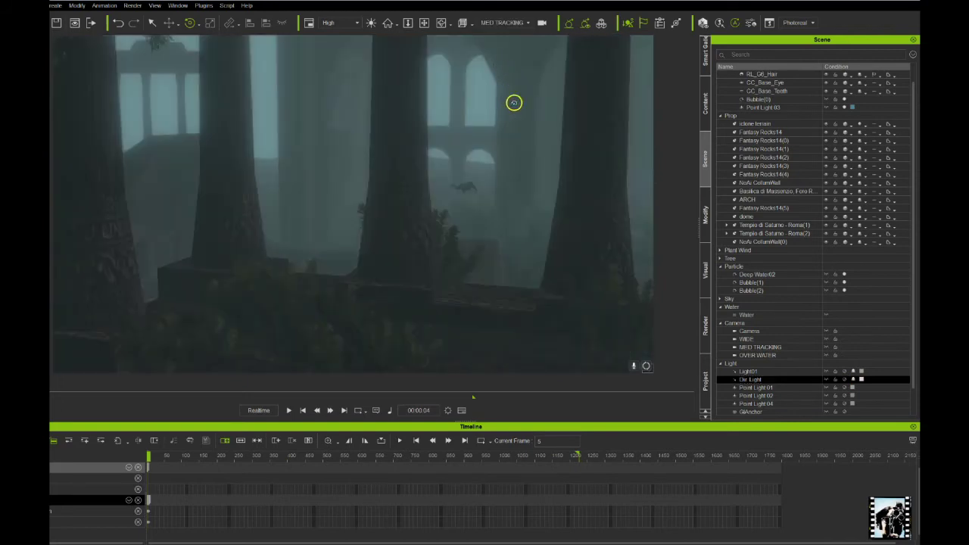
Toggle Light01 on and off to compare its effect on the columns
{"action": "left_click", "coordinate": [843, 373]}
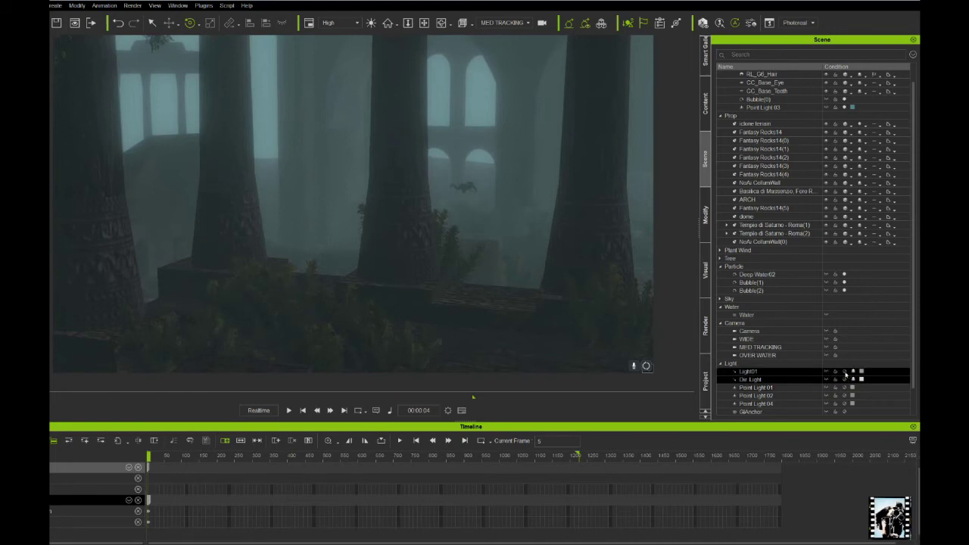
{"action": "left_click", "coordinate": [844, 373]}
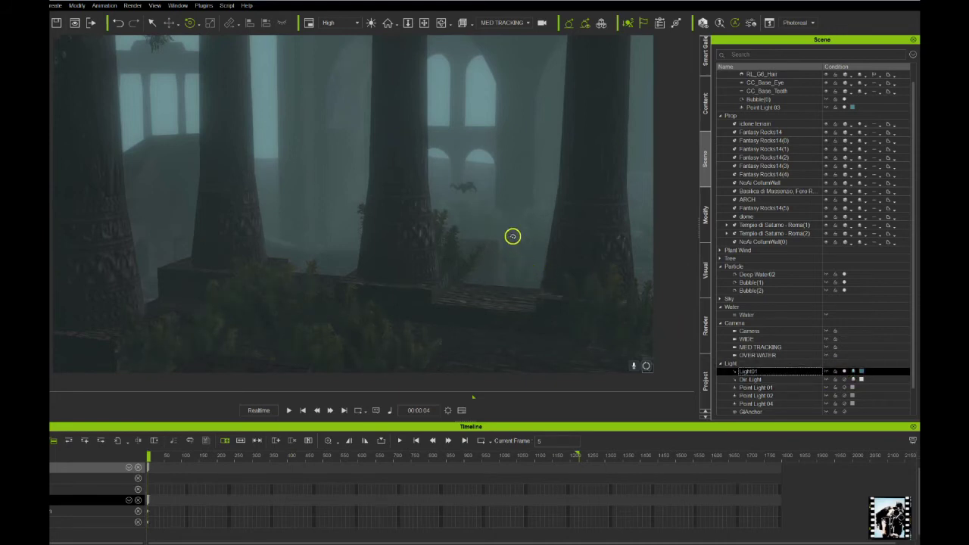
{"action": "left_click", "coordinate": [844, 371]}
{"action": "left_click", "coordinate": [740, 313]}
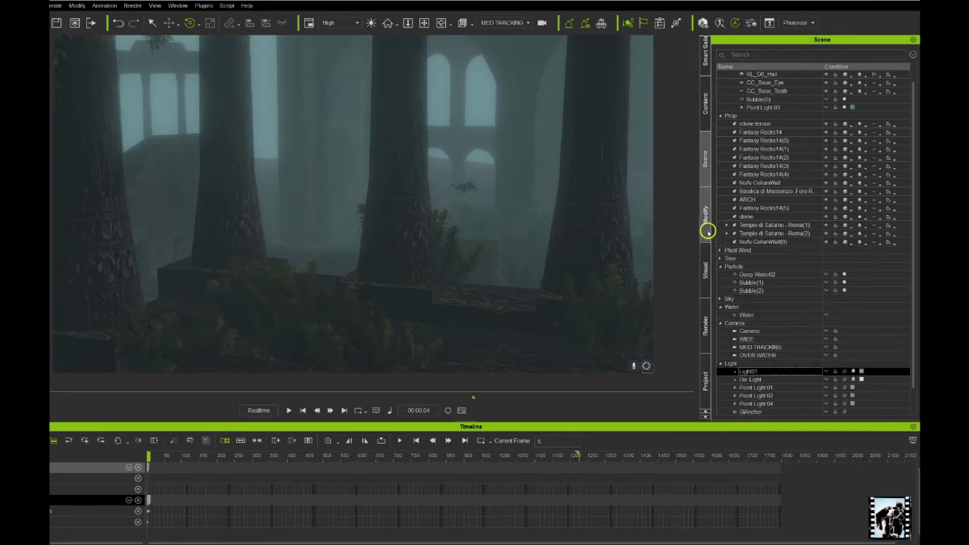
Toggle the scene fog off and on to compare the view, and examine the HDR effect settings
{"action": "left_click", "coordinate": [705, 259]}
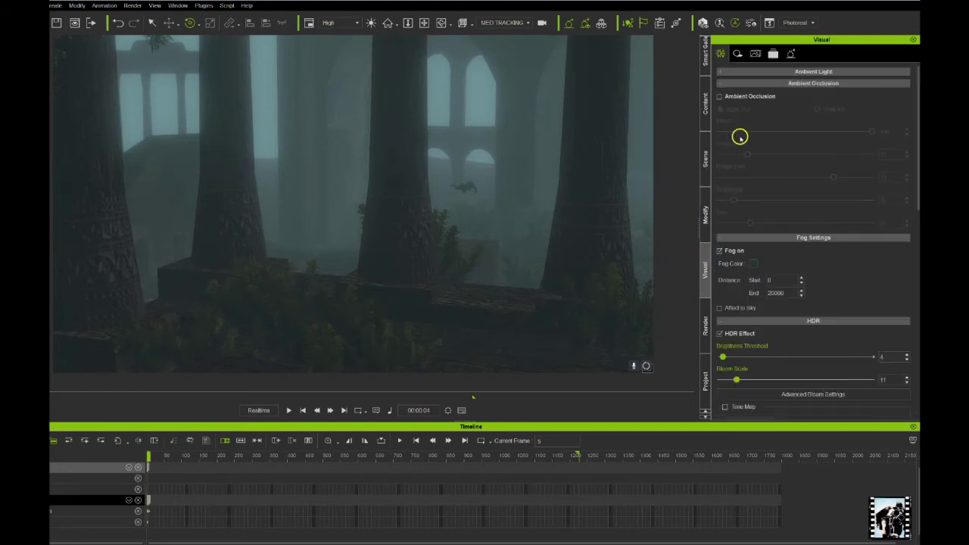
{"action": "left_click", "coordinate": [719, 251]}
{"action": "left_click", "coordinate": [719, 251]}
{"action": "left_click", "coordinate": [719, 251]}
{"action": "left_click", "coordinate": [719, 251]}
{"action": "left_click", "coordinate": [719, 251]}
{"action": "left_click", "coordinate": [719, 251]}
{"action": "mouse_move", "coordinate": [736, 361]}
{"action": "left_mouse_down"}
{"action": "mouse_move", "coordinate": [727, 357]}
{"action": "mouse_move", "coordinate": [767, 368]}
{"action": "mouse_move", "coordinate": [723, 357]}
{"action": "mouse_move", "coordinate": [755, 381]}
{"action": "mouse_move", "coordinate": [733, 368]}
{"action": "left_mouse_up"}
{"action": "left_click", "coordinate": [725, 358]}
Return to the scene list and toggle the Dir. Light to compare the ruins with and without it
{"action": "left_click", "coordinate": [706, 180]}
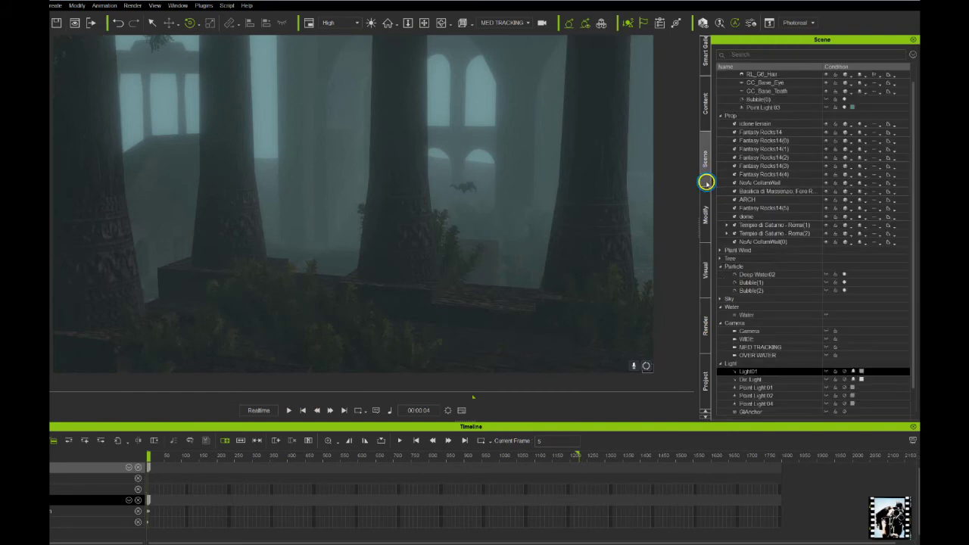
{"action": "left_click", "coordinate": [847, 381]}
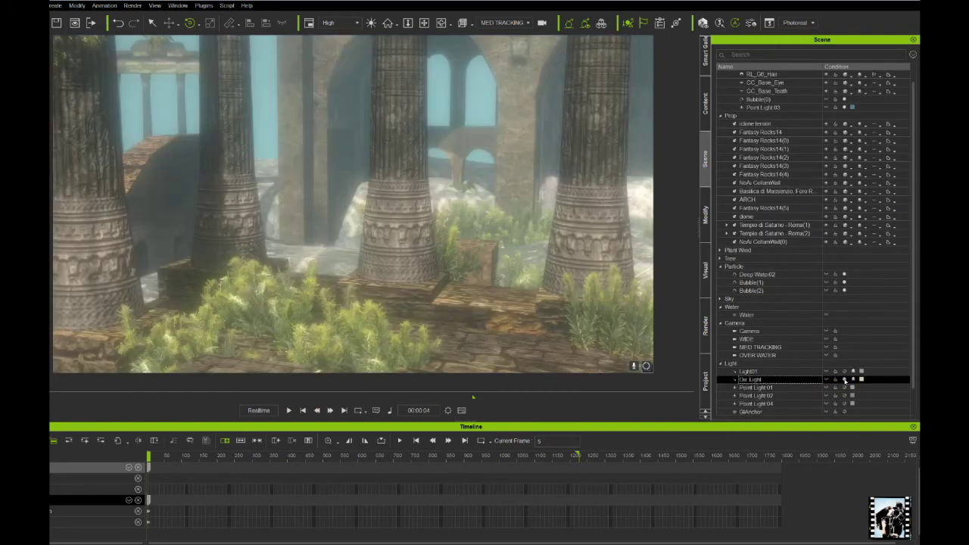
{"action": "left_click", "coordinate": [845, 381]}
{"action": "left_click", "coordinate": [844, 380]}
Turn on Light01 and Point Light 02, and briefly test Point Light 04
{"action": "left_click", "coordinate": [847, 377]}
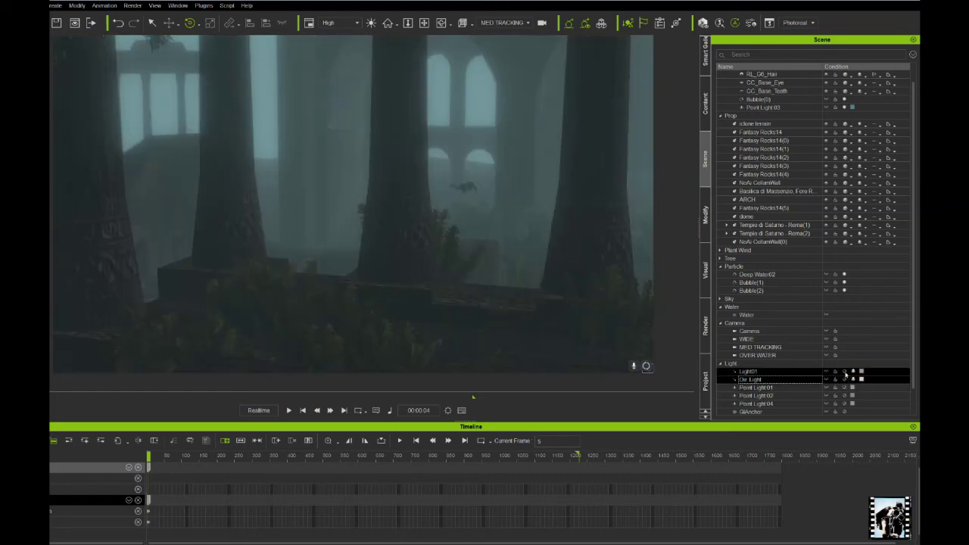
{"action": "left_click", "coordinate": [845, 372]}
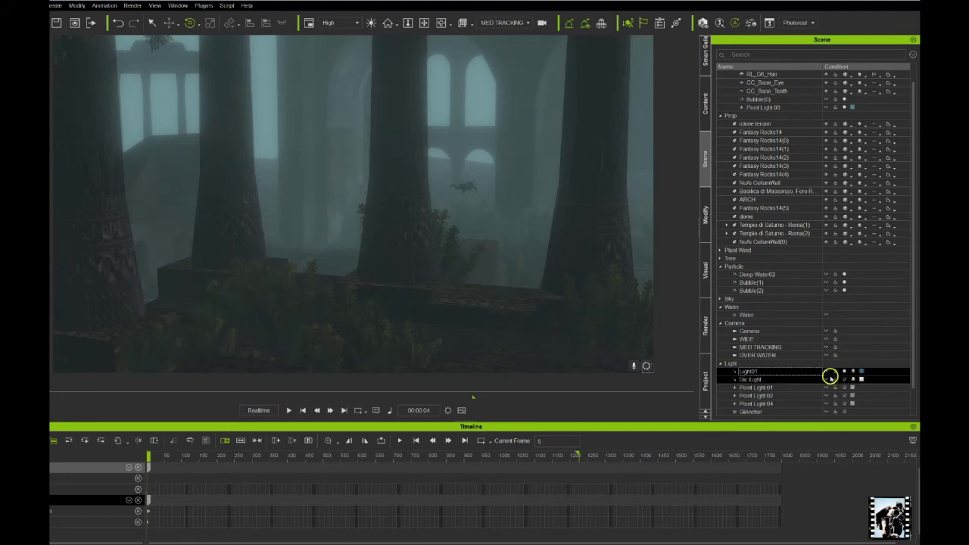
{"action": "left_click", "coordinate": [838, 402], "text": "ctrl"}
{"action": "left_click", "coordinate": [844, 404]}
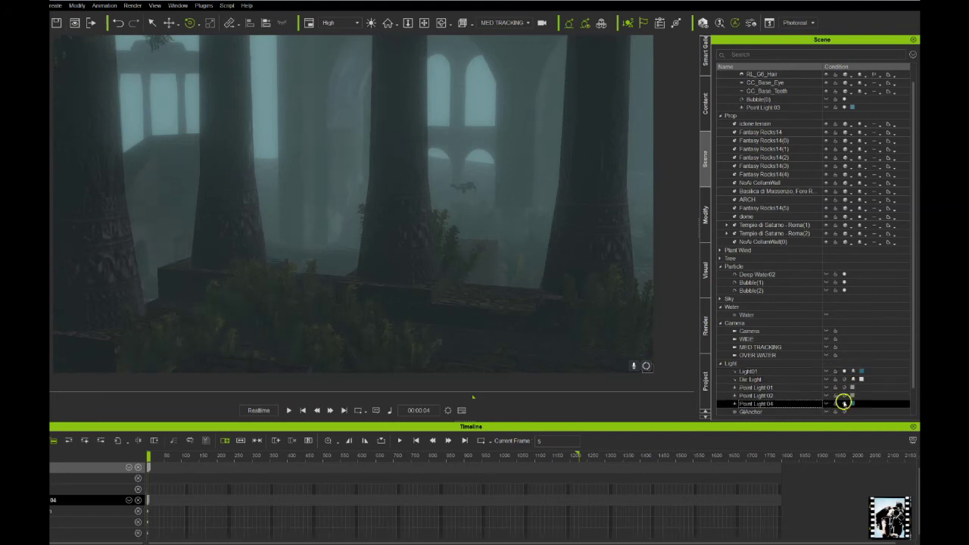
{"action": "left_click", "coordinate": [844, 395]}
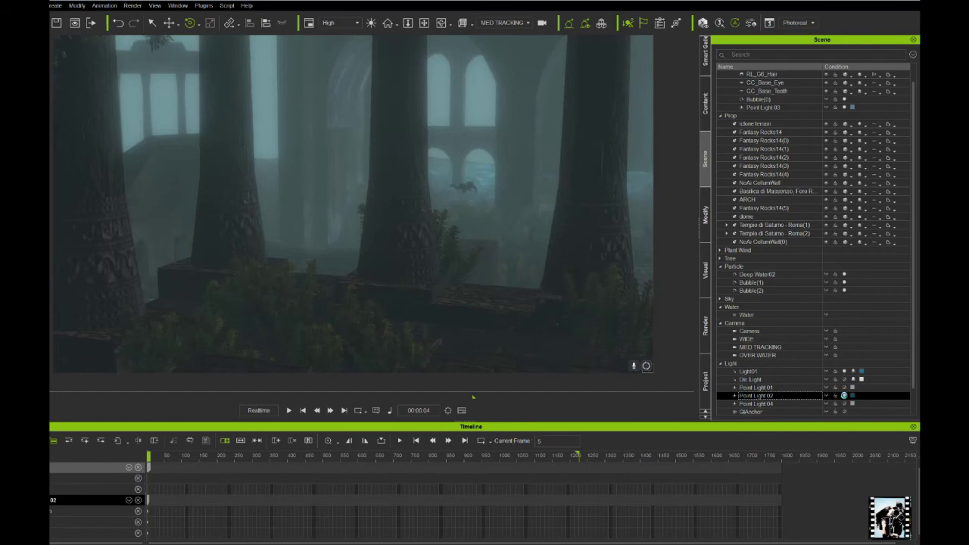
Move Point Light 02 around the foreground columns and plants, and play the tracking shot to check its lighting
{"action": "left_click", "coordinate": [828, 396]}
{"action": "left_click", "coordinate": [828, 395]}
{"action": "key", "text": "w"}
{"action": "left_click_drag", "start_coordinate": [573, 230], "coordinate": [445, 317]}
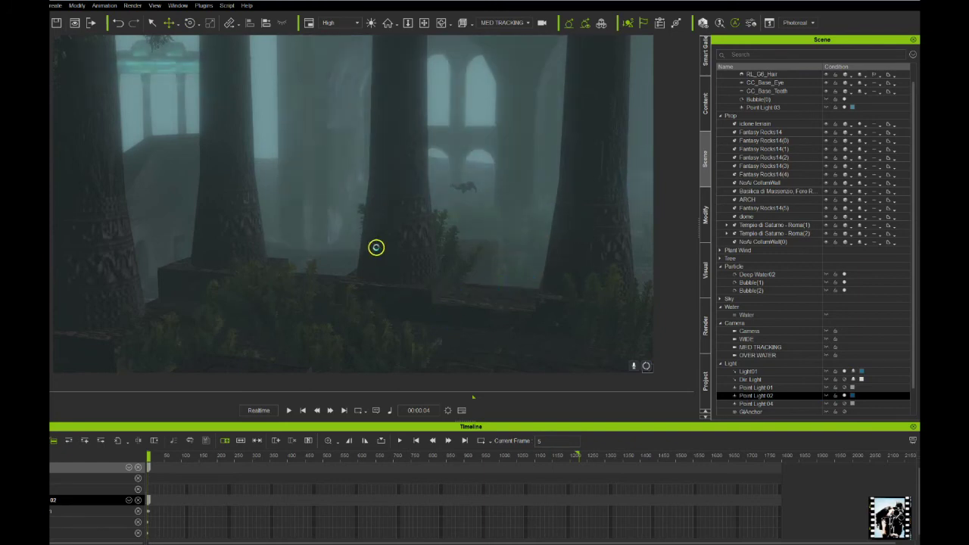
{"action": "left_click_drag", "start_coordinate": [372, 266], "coordinate": [489, 293]}
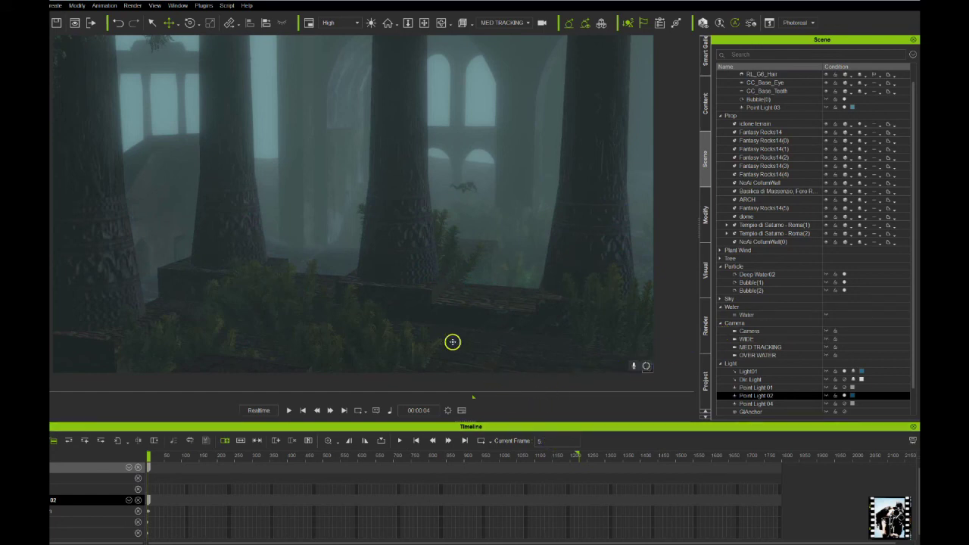
{"action": "left_click", "coordinate": [289, 411]}
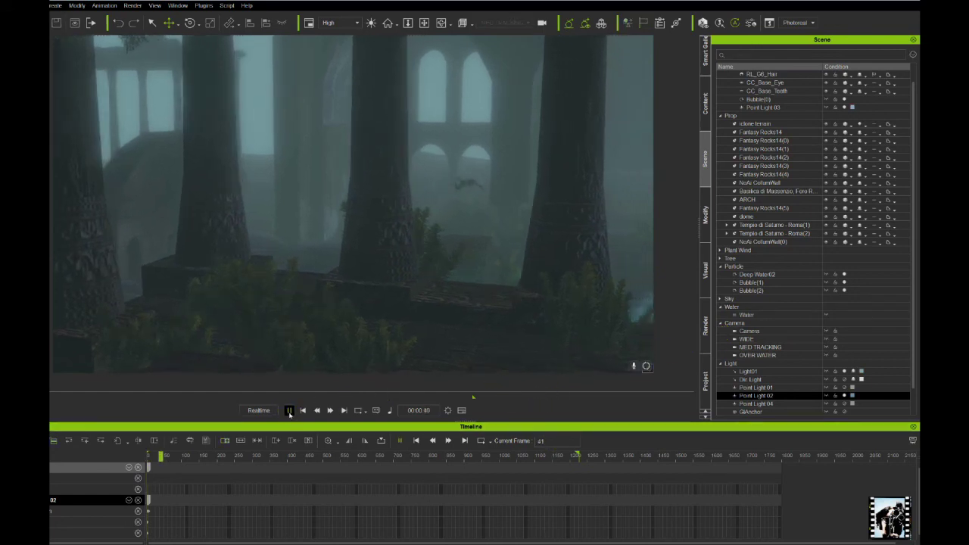